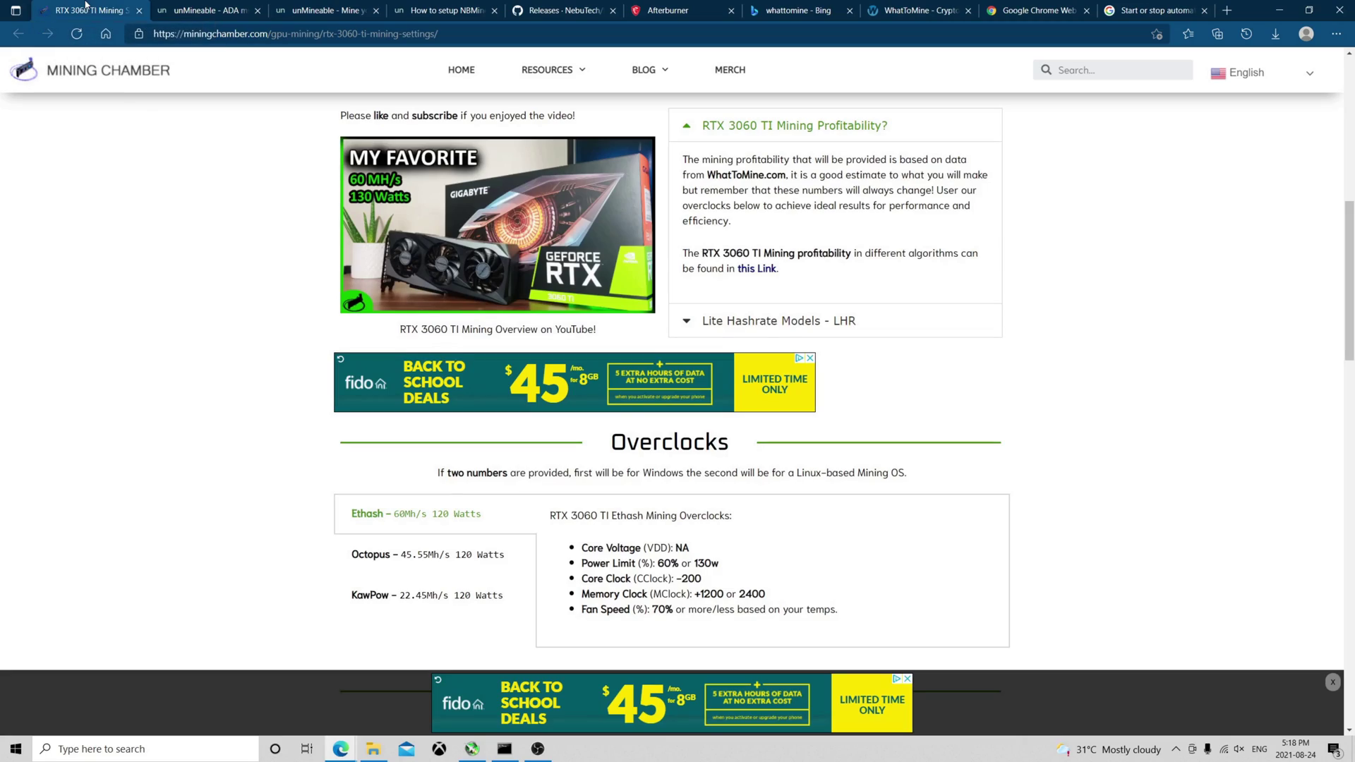
# Review the RTX 3060 TI Ethash overclocks on the Mining Chamber page, highlighting the core clock and memory clock values
pyautogui.scroll(-1, 321, 349)
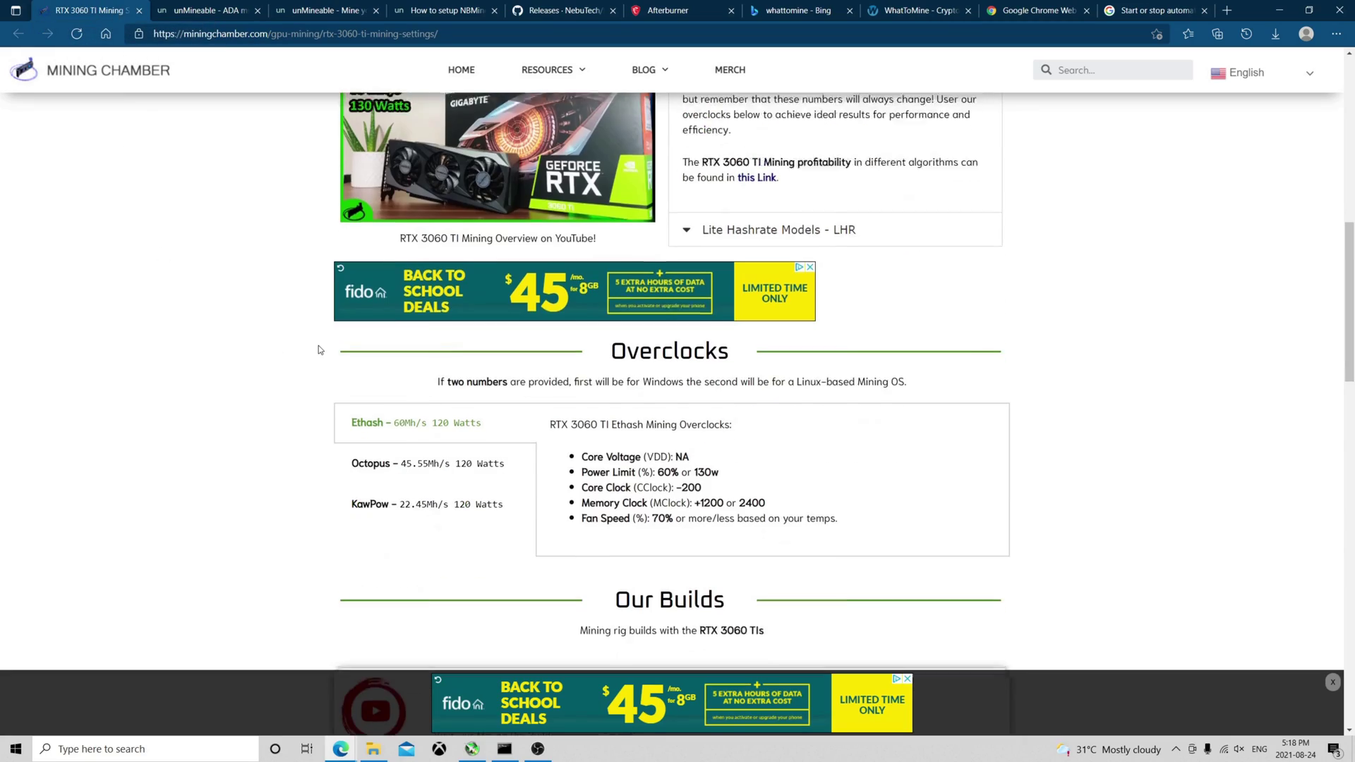
pyautogui.scroll(1, 251, 332)
pyautogui.scroll(-2, 304, 335)
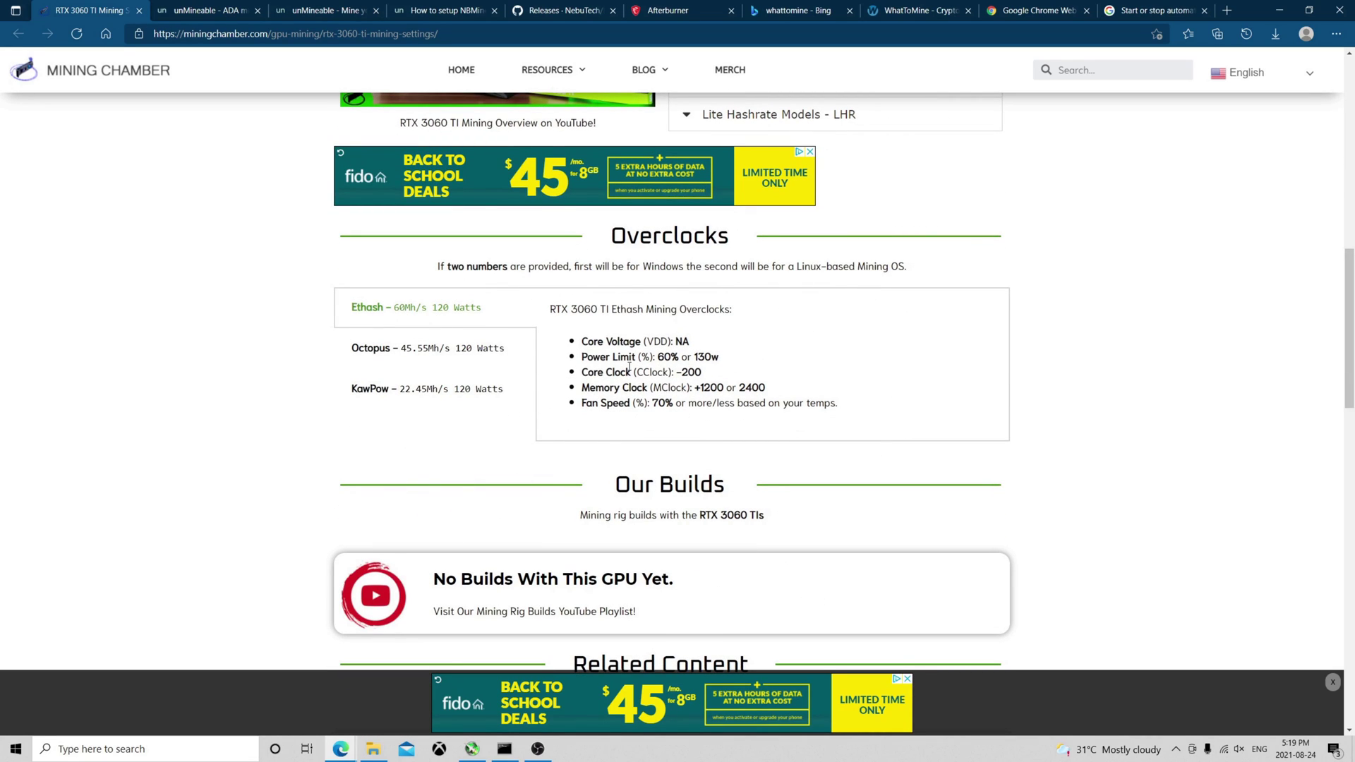
pyautogui.moveTo(681, 358)
pyautogui.mouseDown()
pyautogui.moveTo(589, 358)
pyautogui.moveTo(694, 372)
pyautogui.mouseUp()
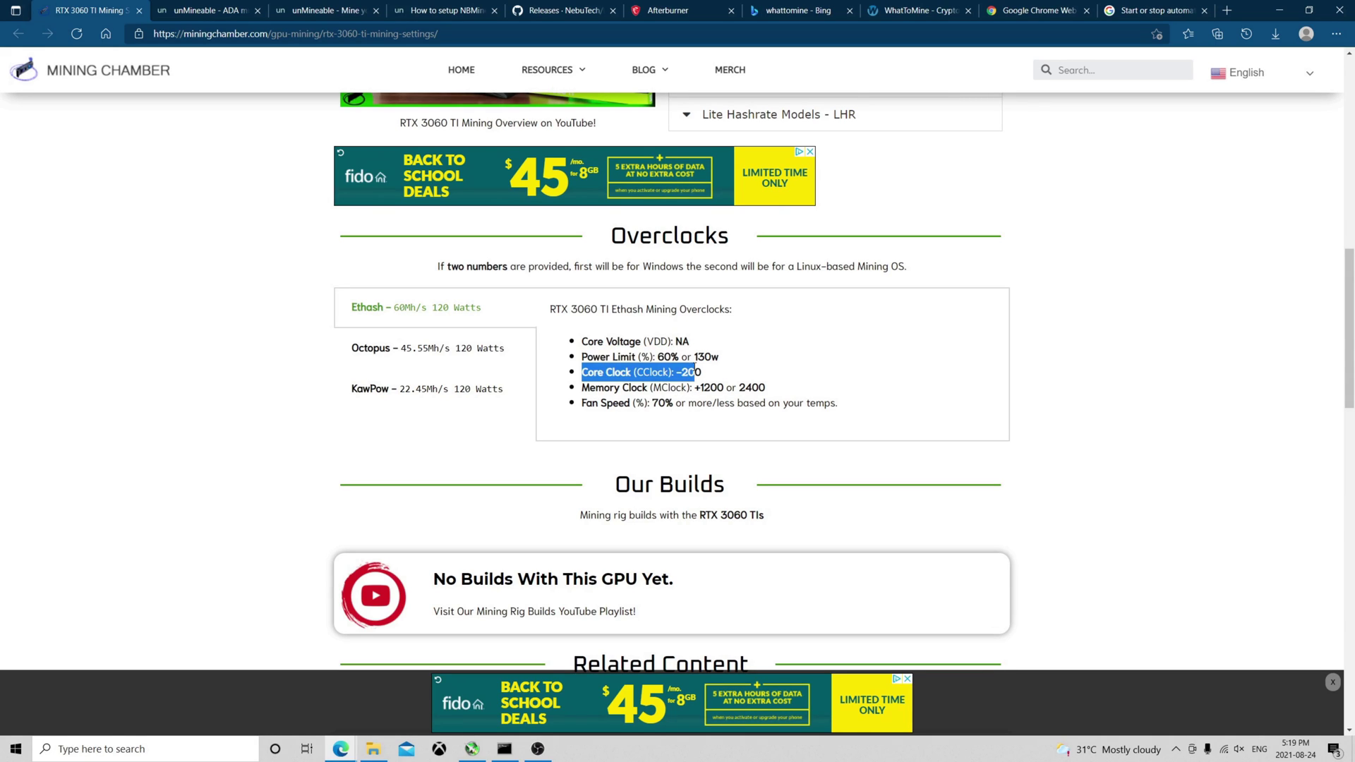
pyautogui.moveTo(580, 387); pyautogui.dragTo(725, 387)
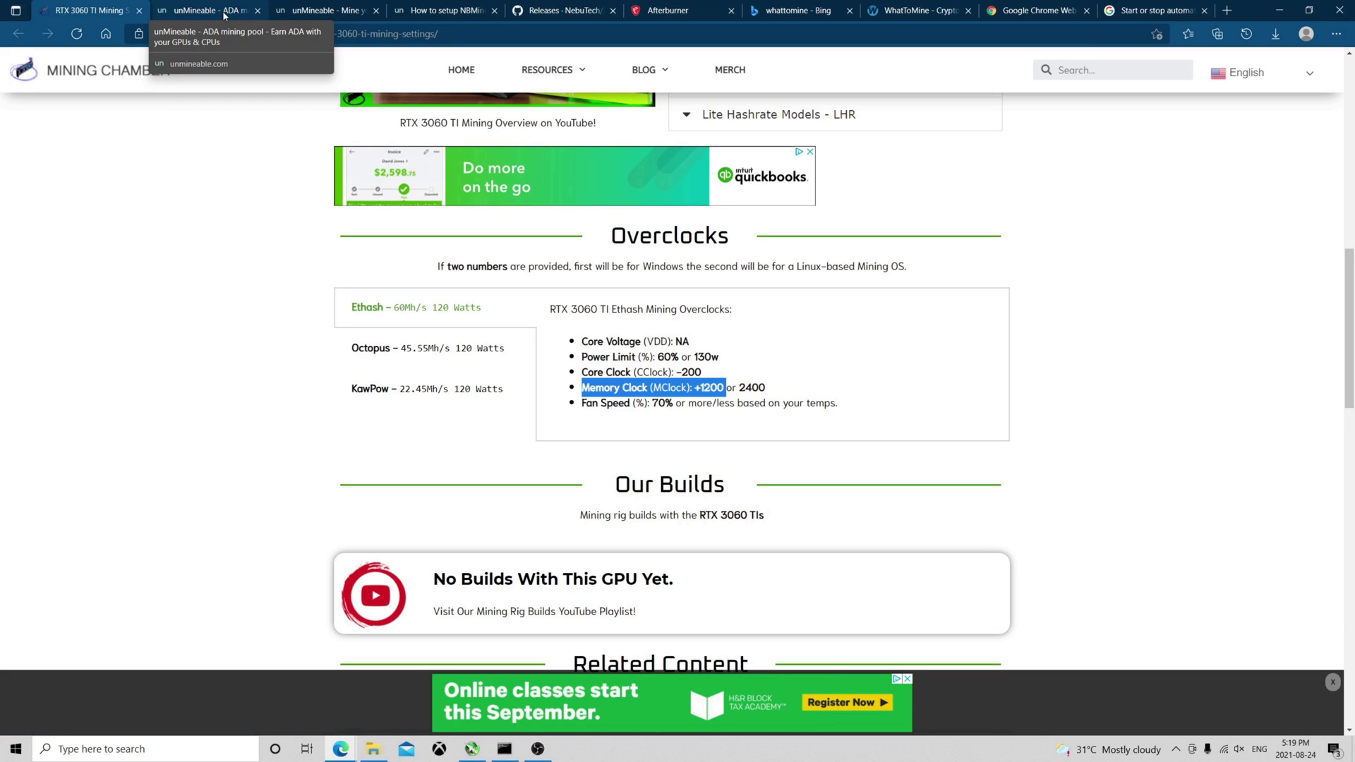
# Check the RTX3060Ti worker's Ethash hashrate on the unMineable ADA address stats page
pyautogui.click(224, 15)
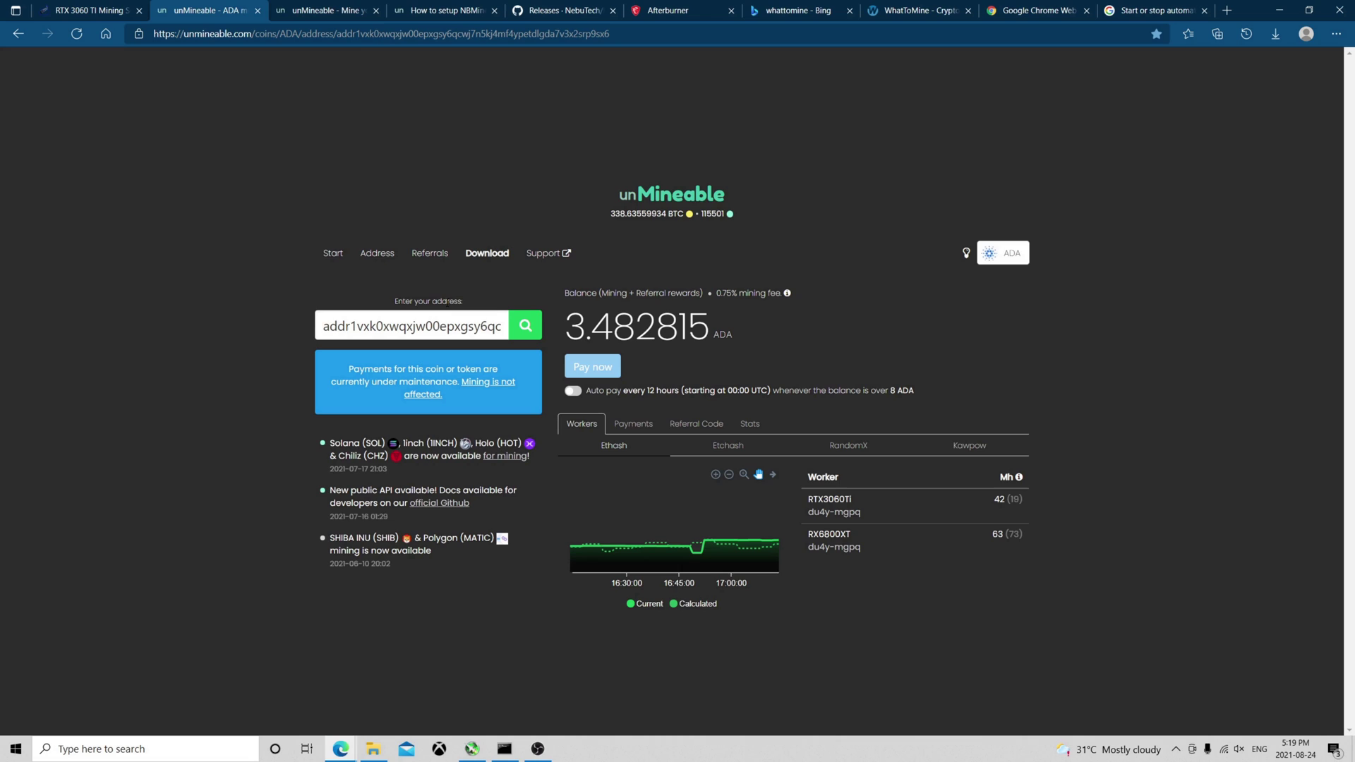
pyautogui.doubleClick(888, 502)
pyautogui.moveTo(888, 503); pyautogui.dragTo(1023, 504)
pyautogui.click(1037, 509)
pyautogui.moveTo(819, 513); pyautogui.dragTo(891, 520)
pyautogui.click(951, 516)
# Skim the already open unMineable Help Center guide on setting up NBMiner for GPU mining
pyautogui.click(471, 11)
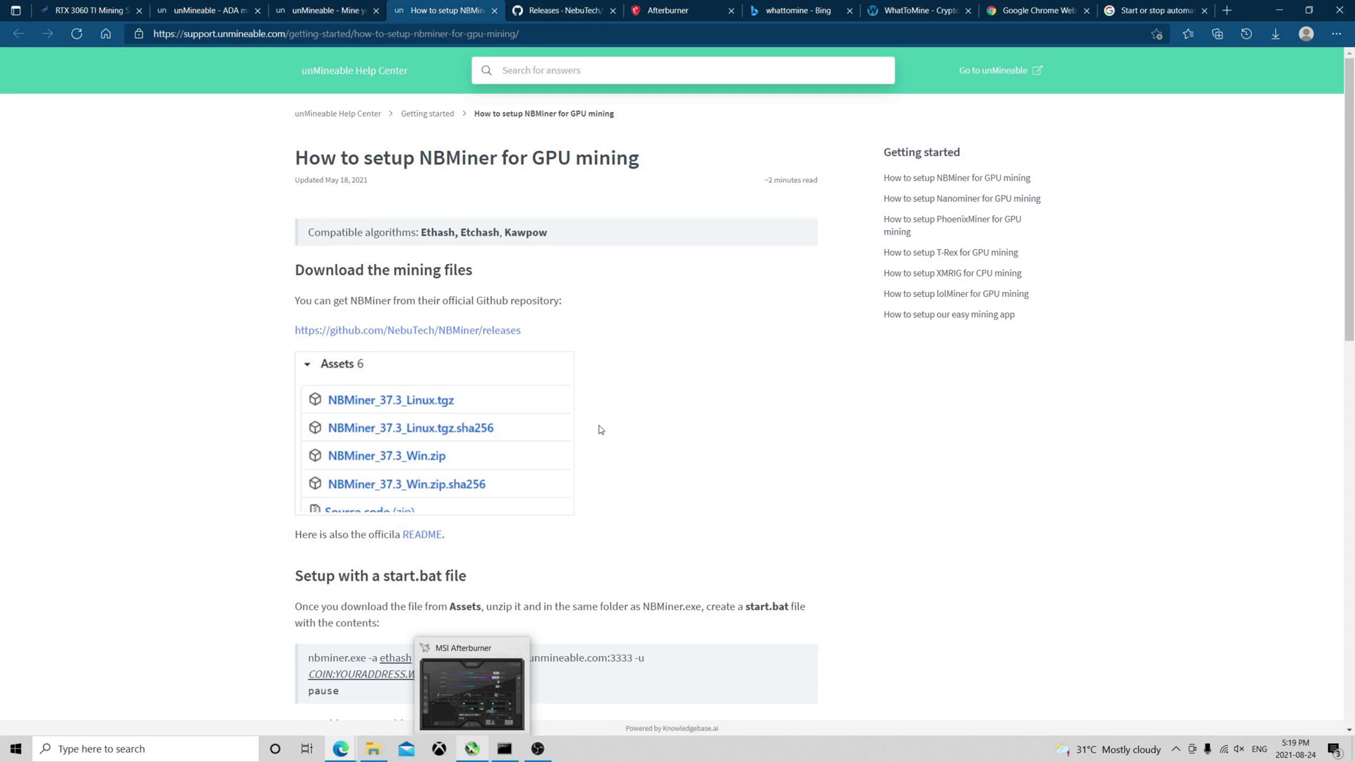
pyautogui.scroll(-4, 645, 463)
pyautogui.scroll(4, 533, 424)
# Go back from the ADA address stats to the unMineable ADA coin page and open its NBMiner setup guide
pyautogui.click(209, 8)
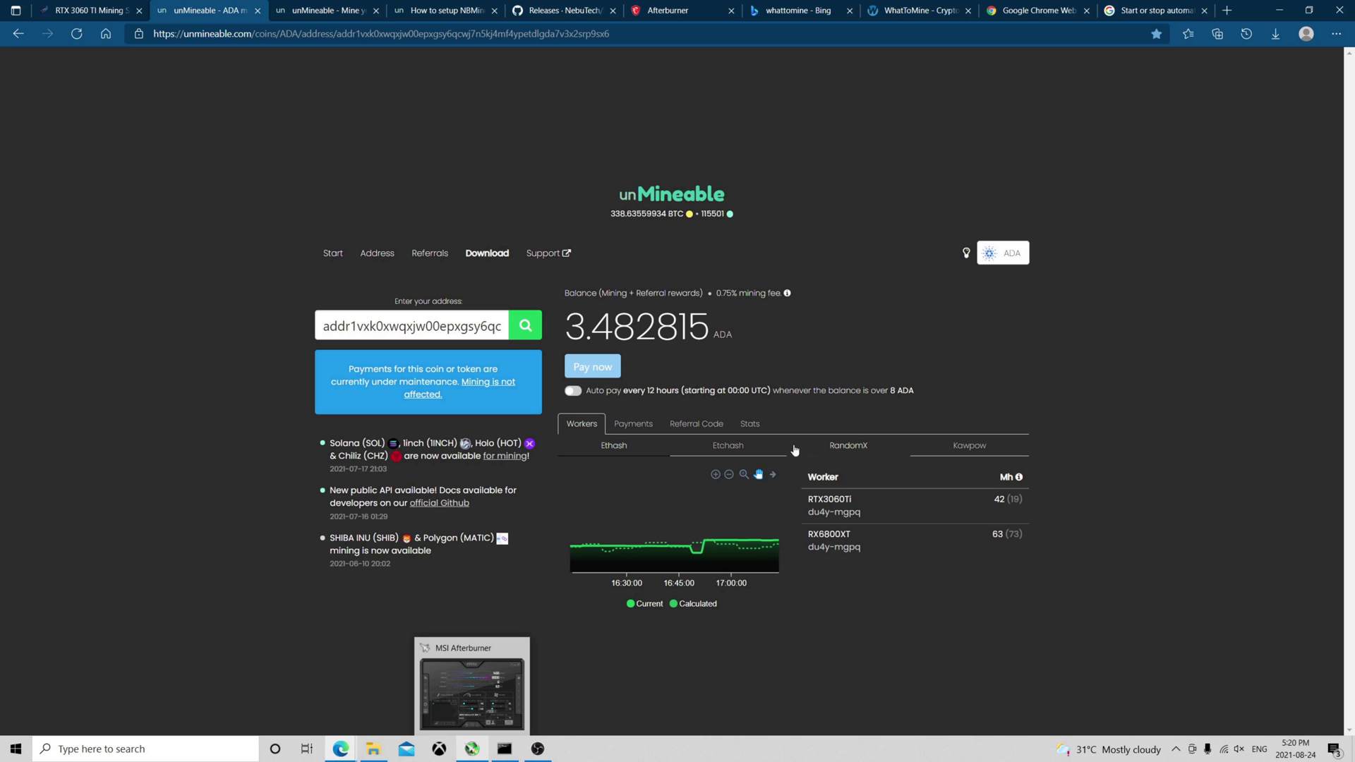
pyautogui.hotkey('alt', 'Left')
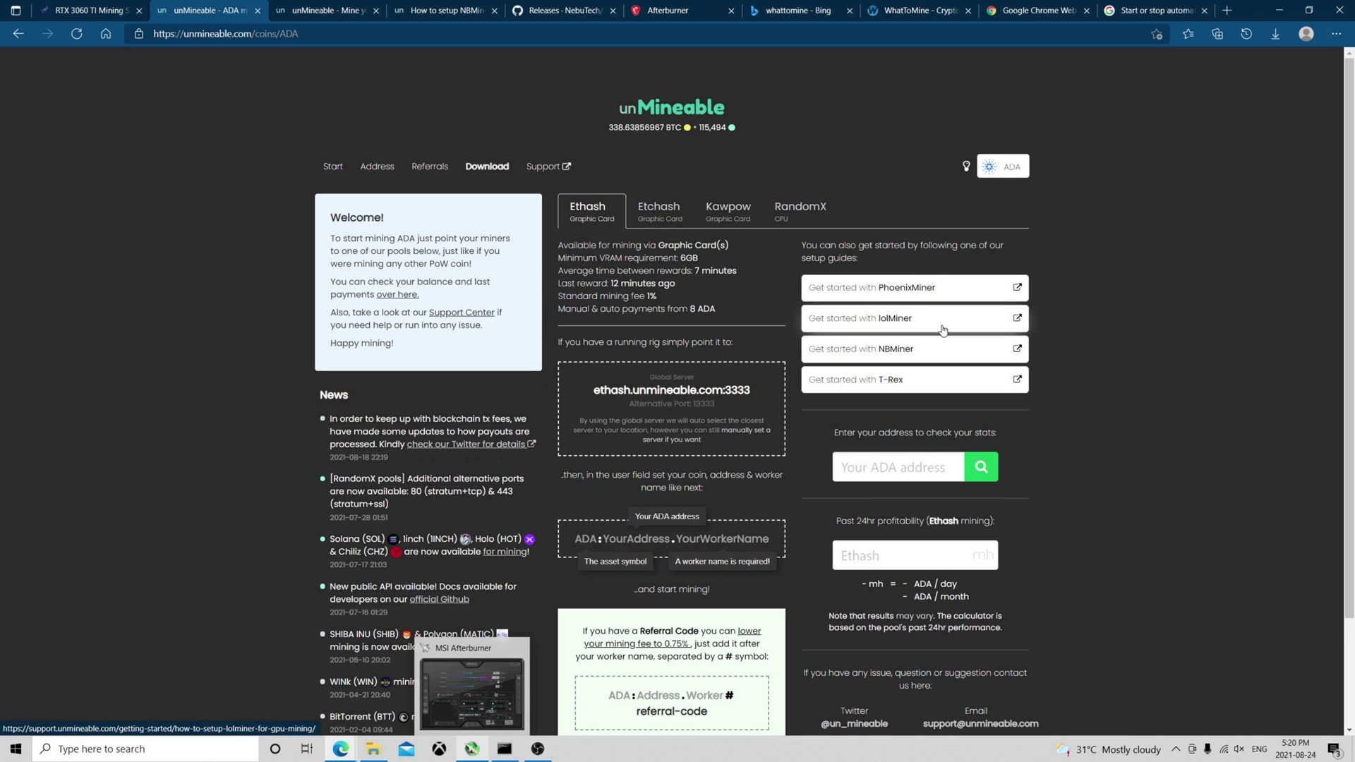
pyautogui.moveTo(942, 326); pyautogui.dragTo(958, 326)
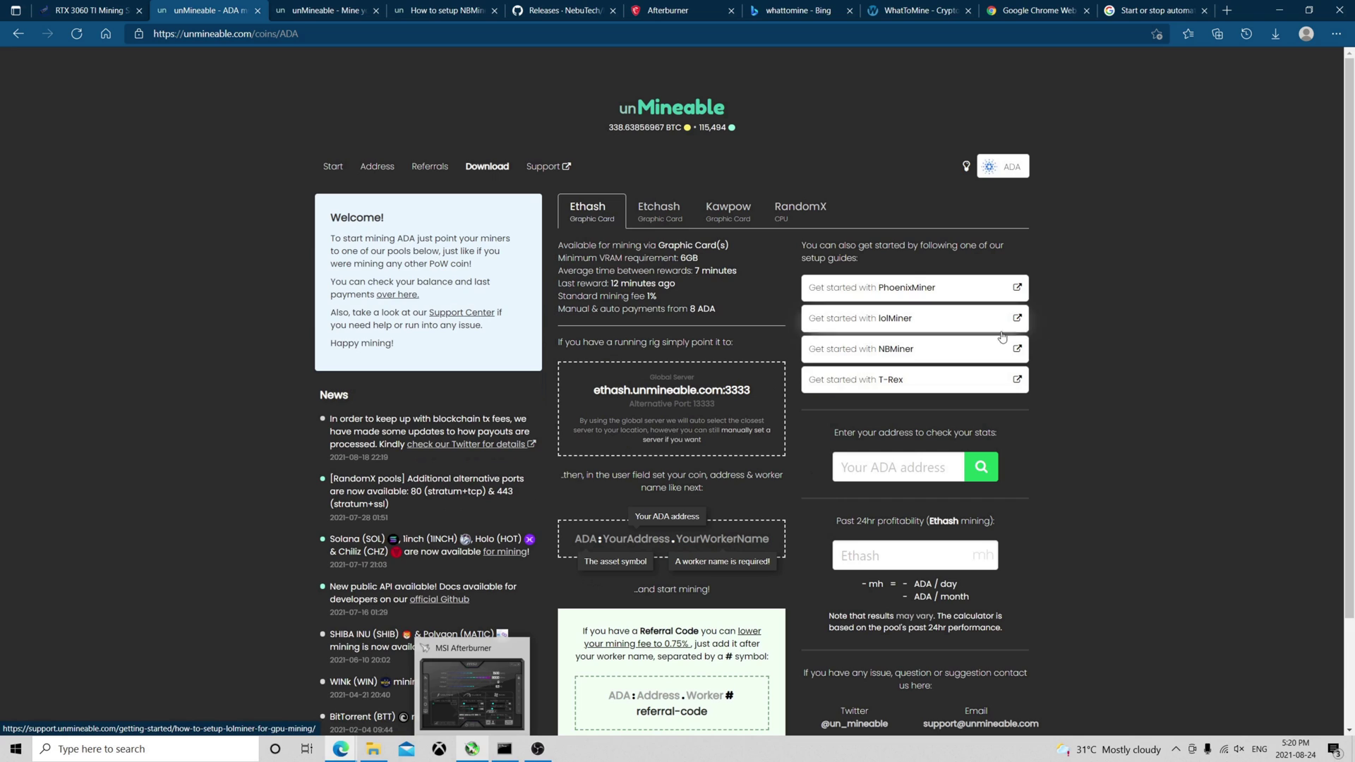
pyautogui.click(944, 347)
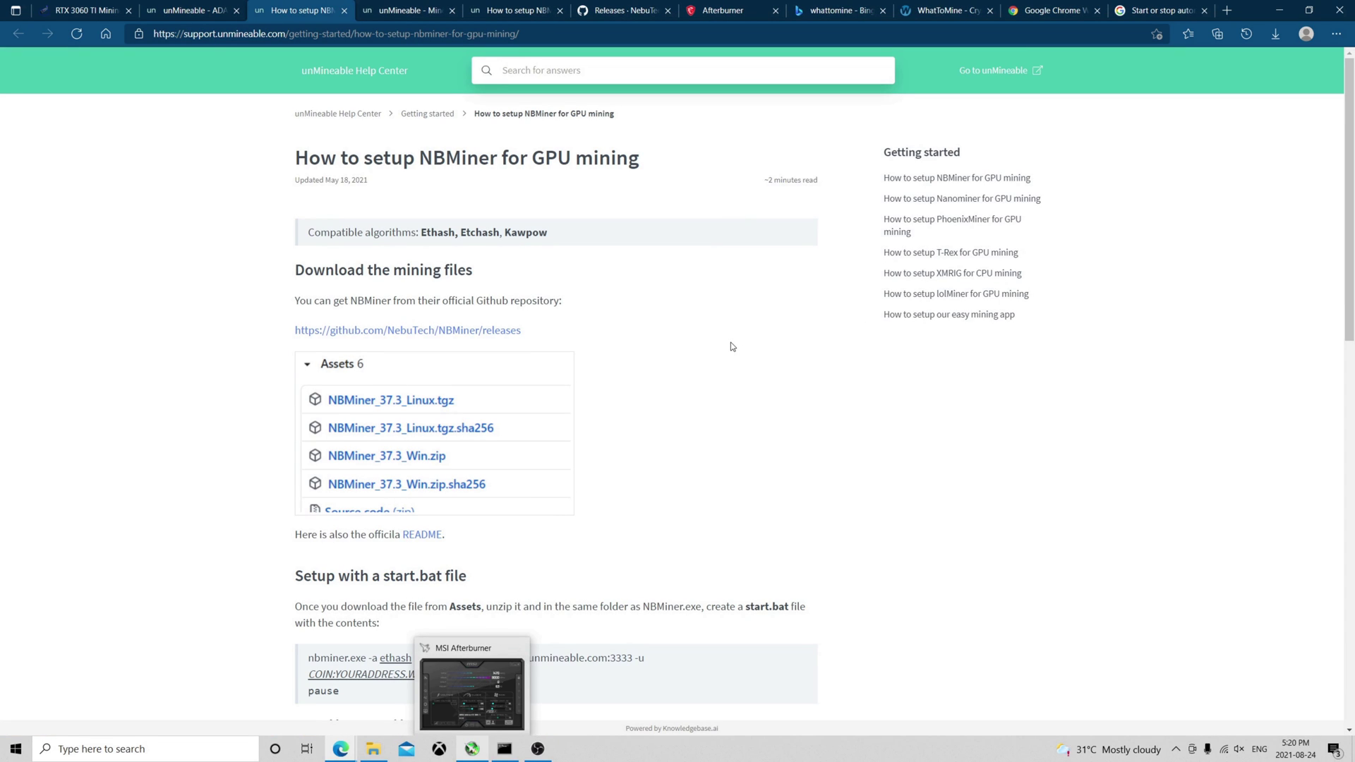
# Copy the sample start.bat command, including the pause line, from the NBMiner guide into a new Notepad document
pyautogui.scroll(-3, 654, 371)
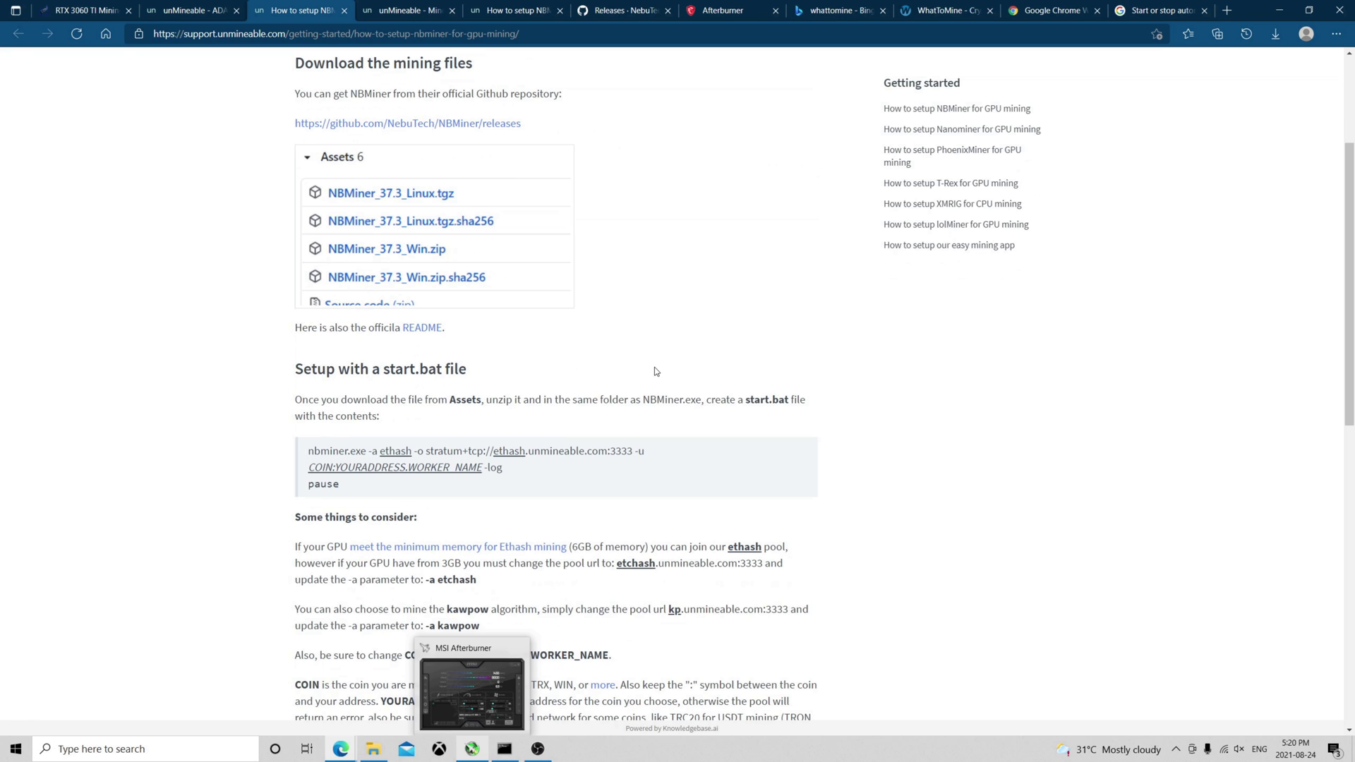
pyautogui.scroll(-4, 654, 371)
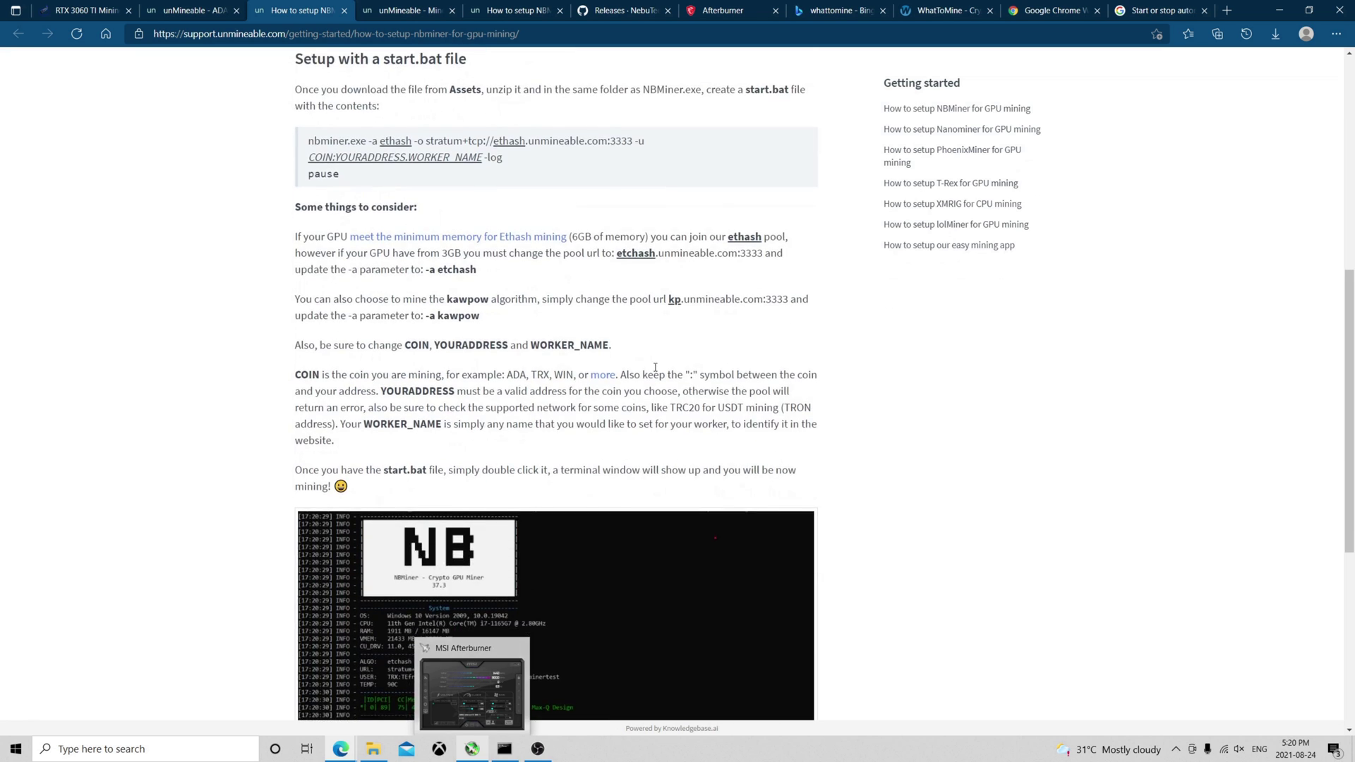
pyautogui.scroll(4, 654, 367)
pyautogui.moveTo(309, 455); pyautogui.dragTo(525, 498)
pyautogui.click(580, 482)
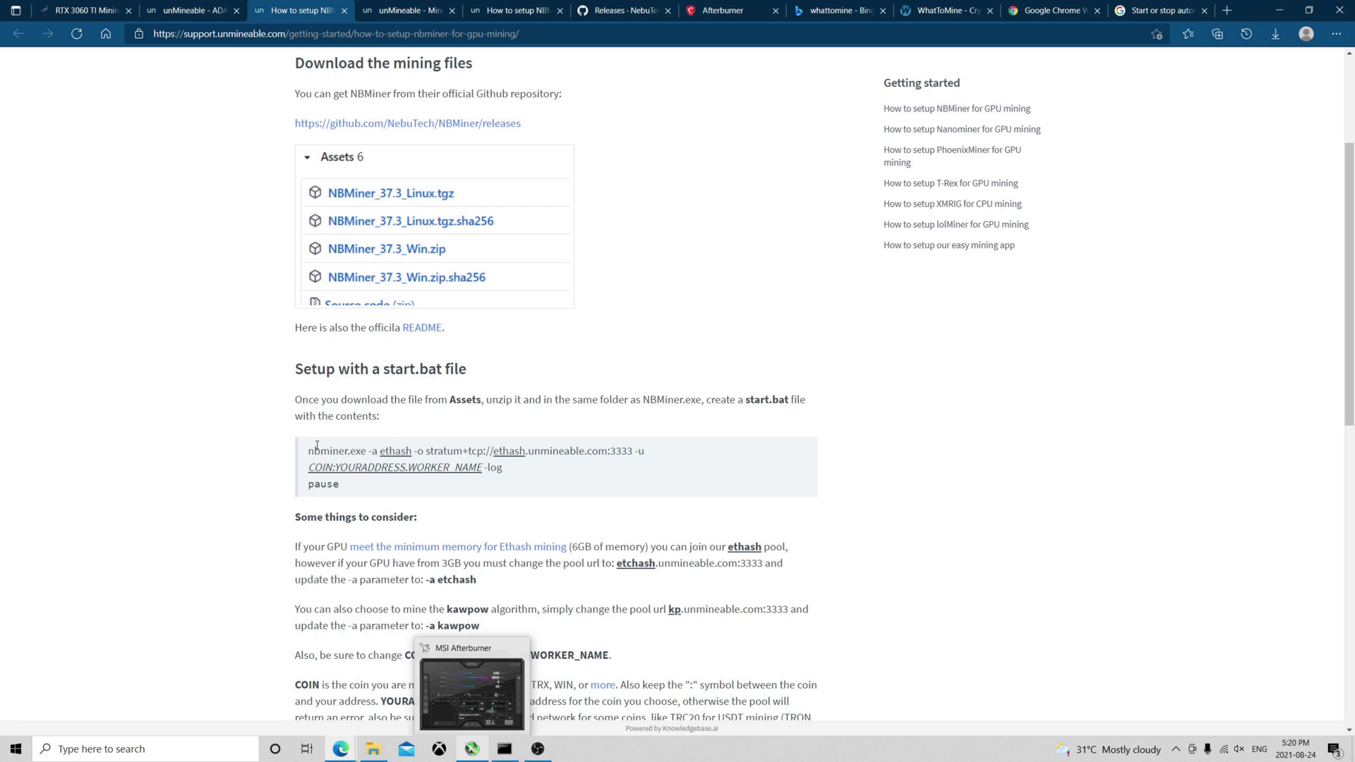
pyautogui.moveTo(316, 447); pyautogui.dragTo(472, 477)
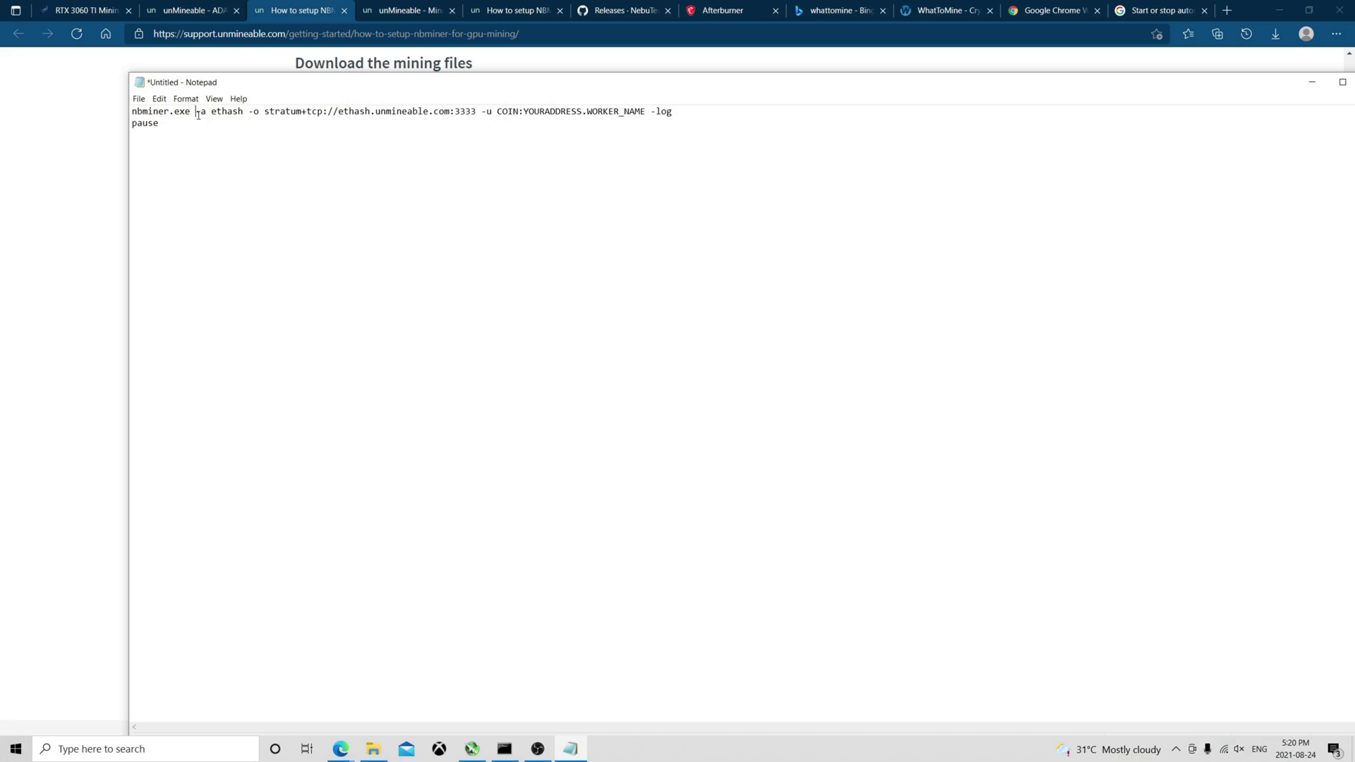
# Examine the pasted nbminer.exe command's parameters and coin placeholder in Notepad, and minimize the window
pyautogui.moveTo(196, 111); pyautogui.dragTo(282, 121)
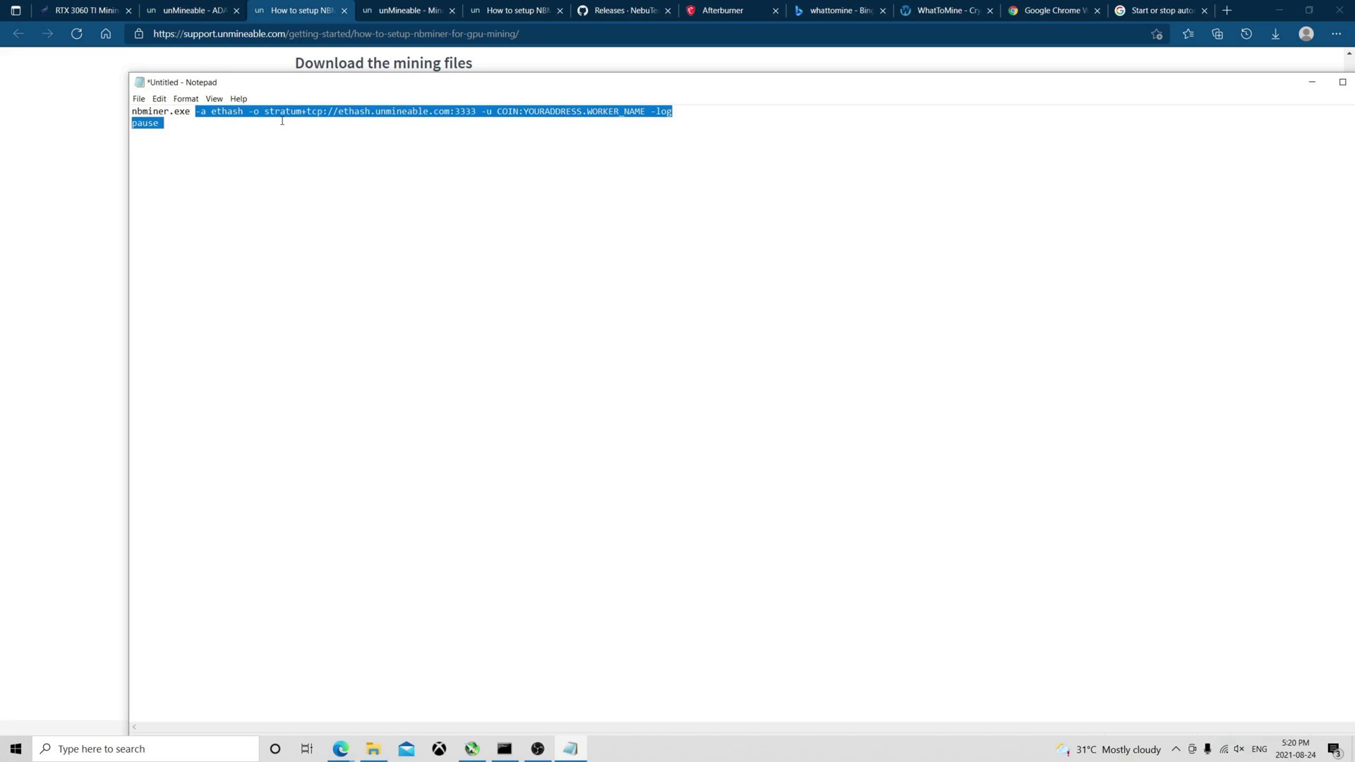
pyautogui.click(298, 202)
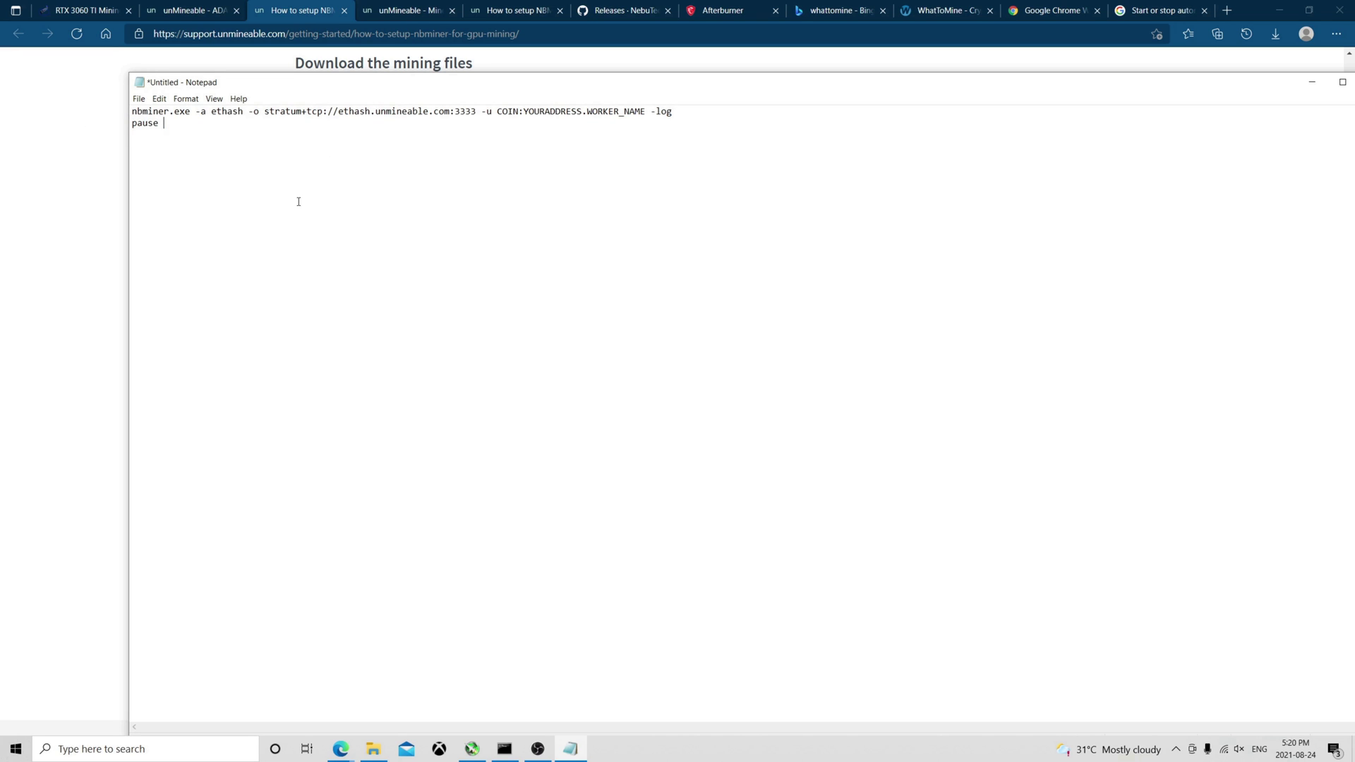
pyautogui.doubleClick(502, 111)
pyautogui.click(620, 120)
pyautogui.click(138, 99)
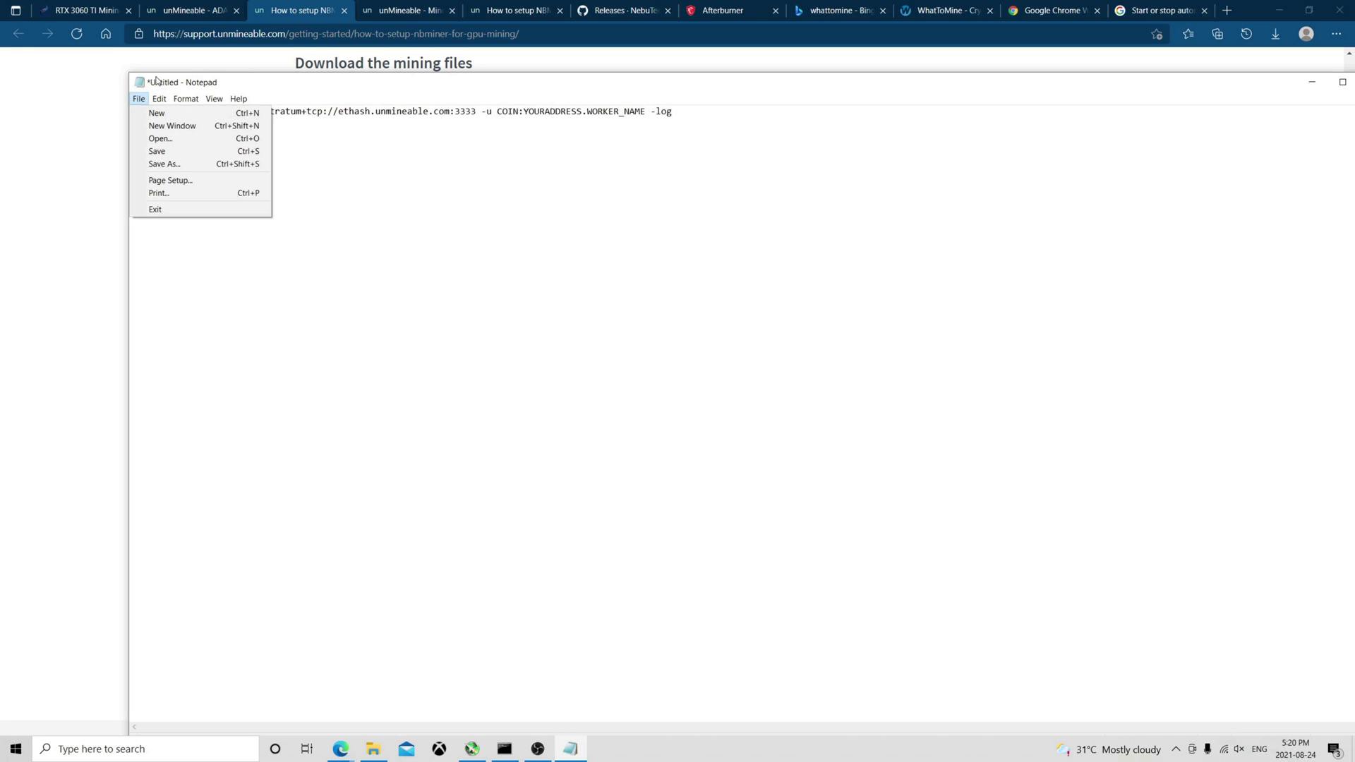
pyautogui.click(158, 99)
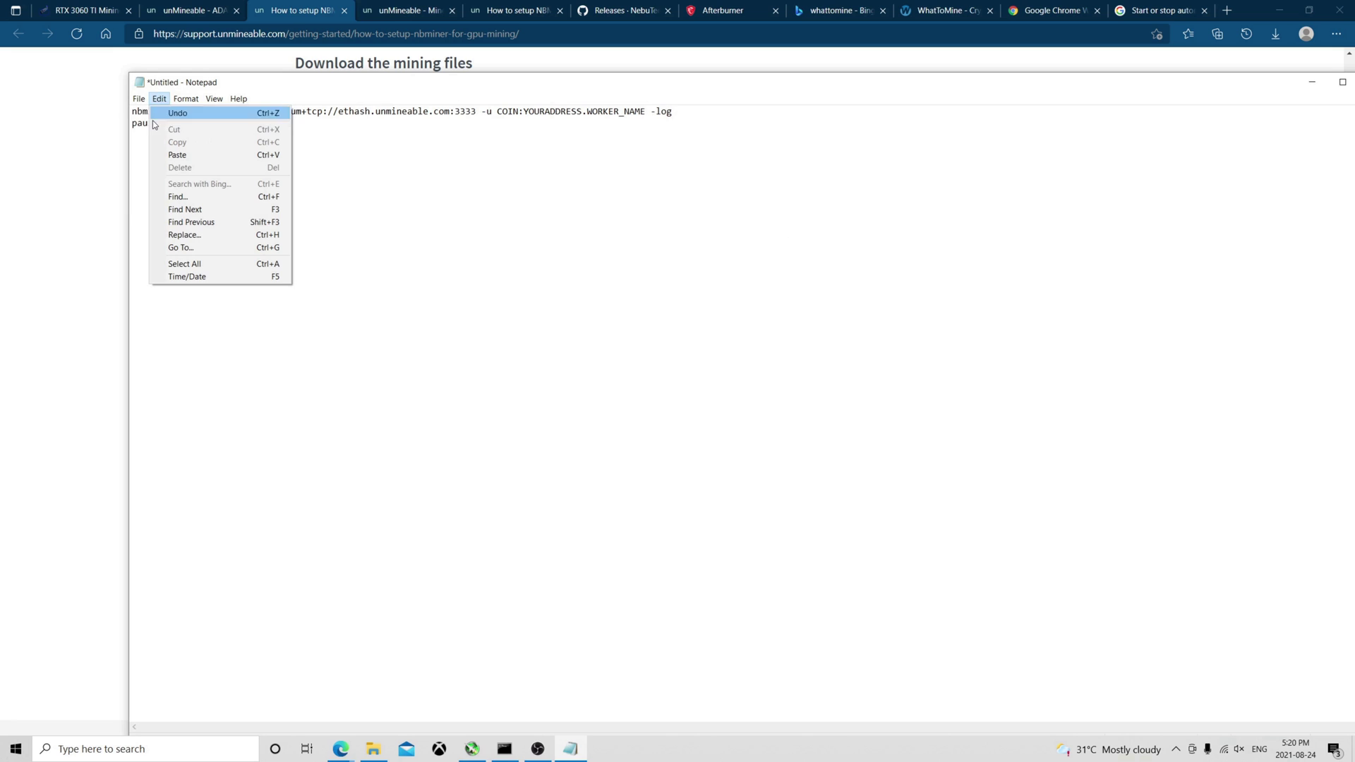
pyautogui.click(1249, 96)
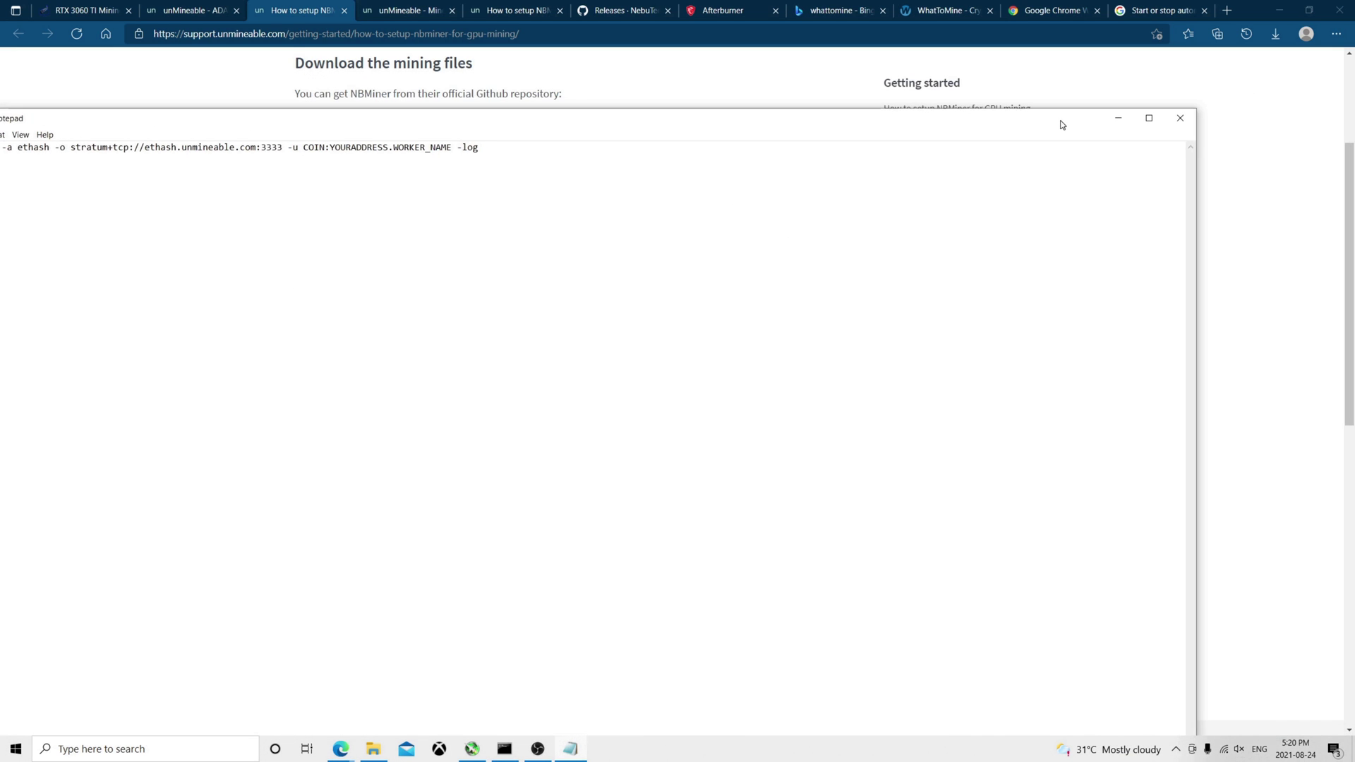
pyautogui.click(1275, 122)
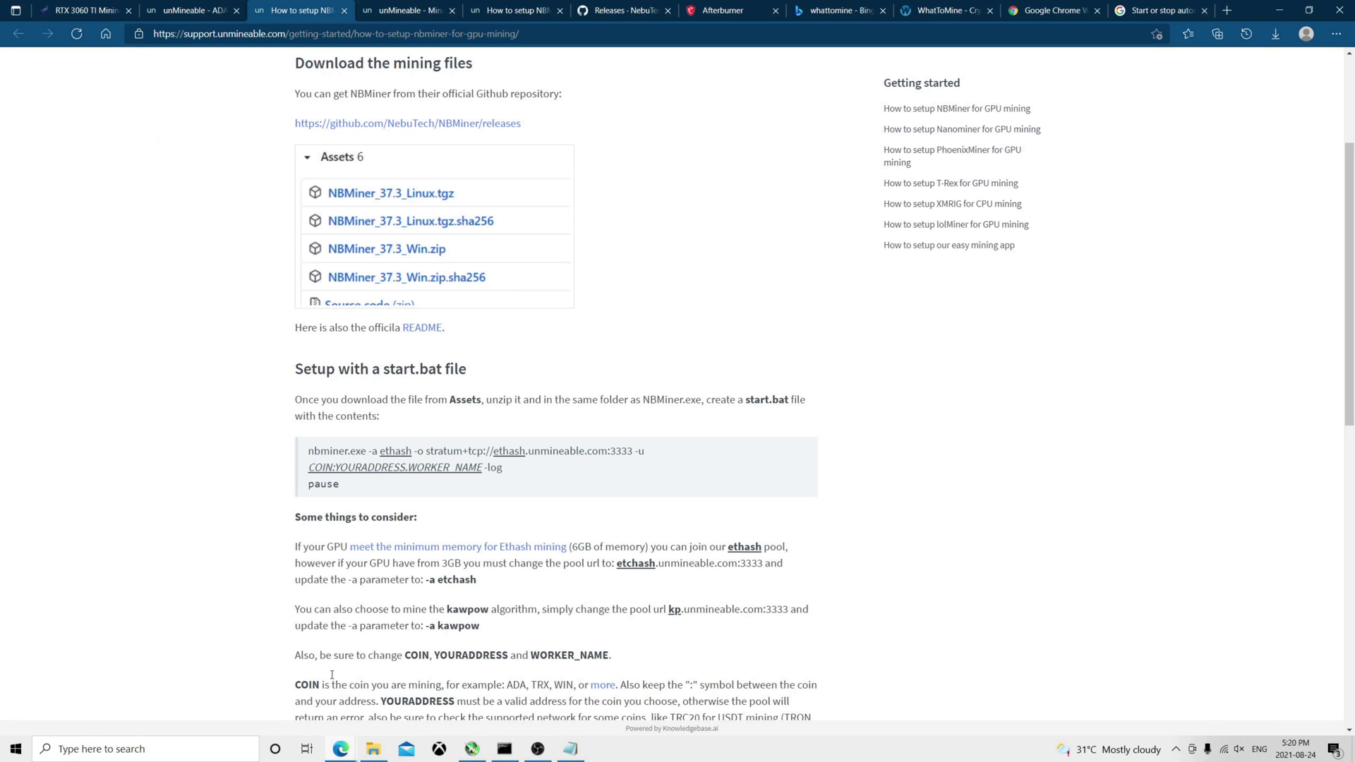
# Stop the currently running NBMiner session by closing its console window
pyautogui.click(375, 749)
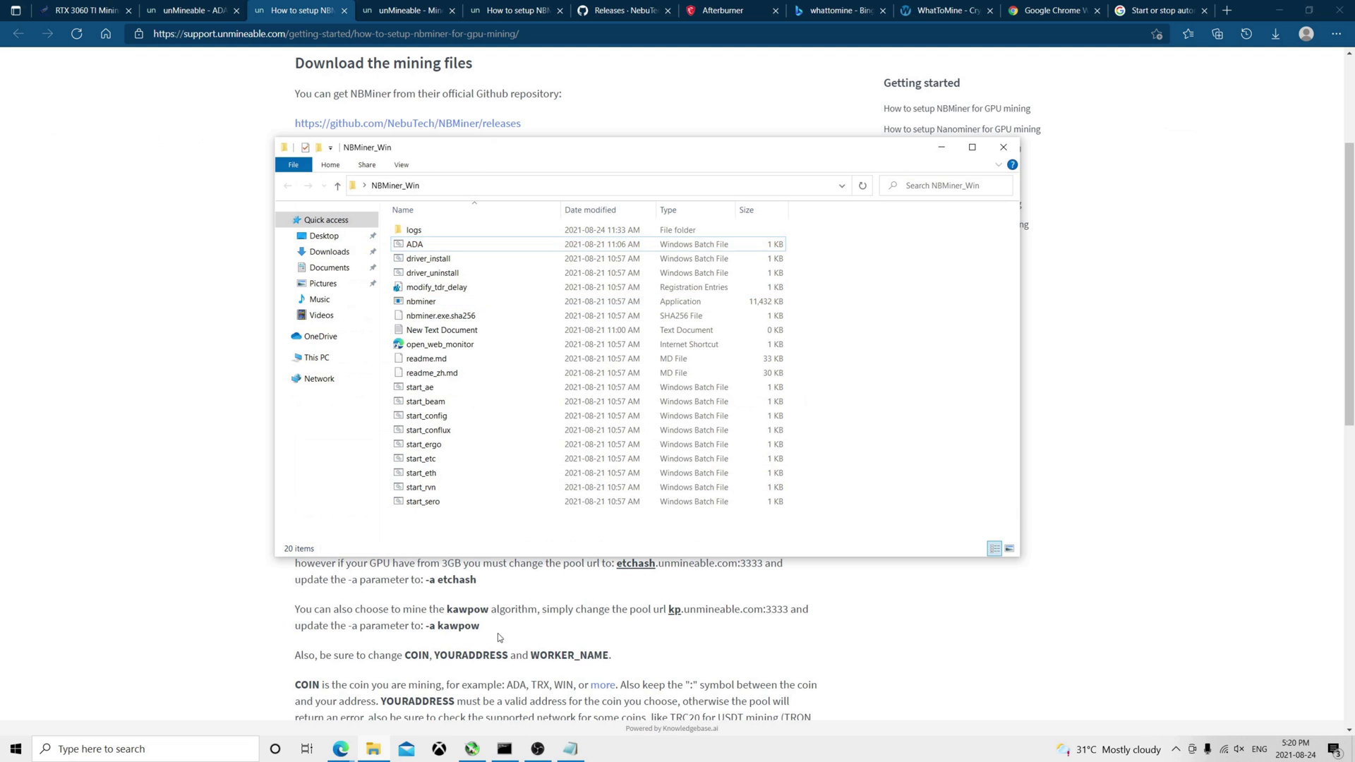
pyautogui.click(504, 749)
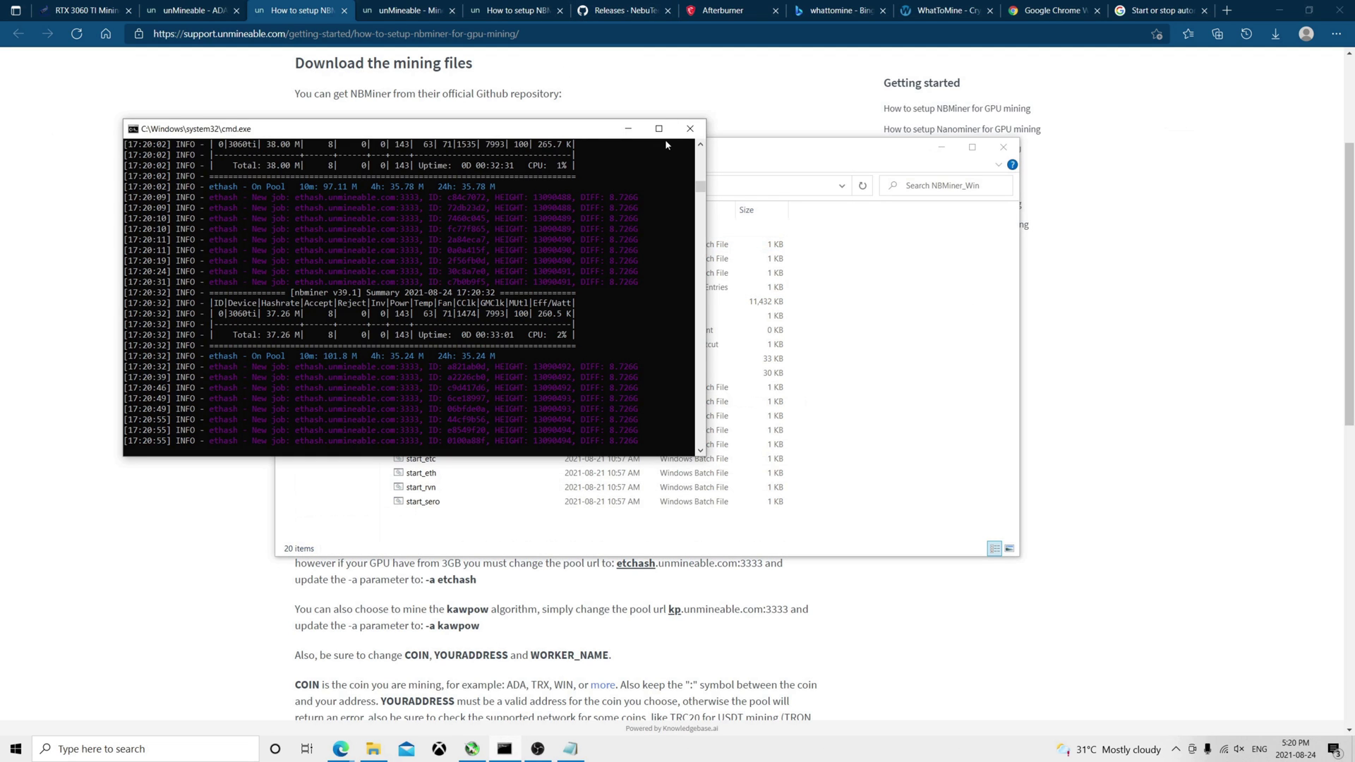
pyautogui.click(689, 129)
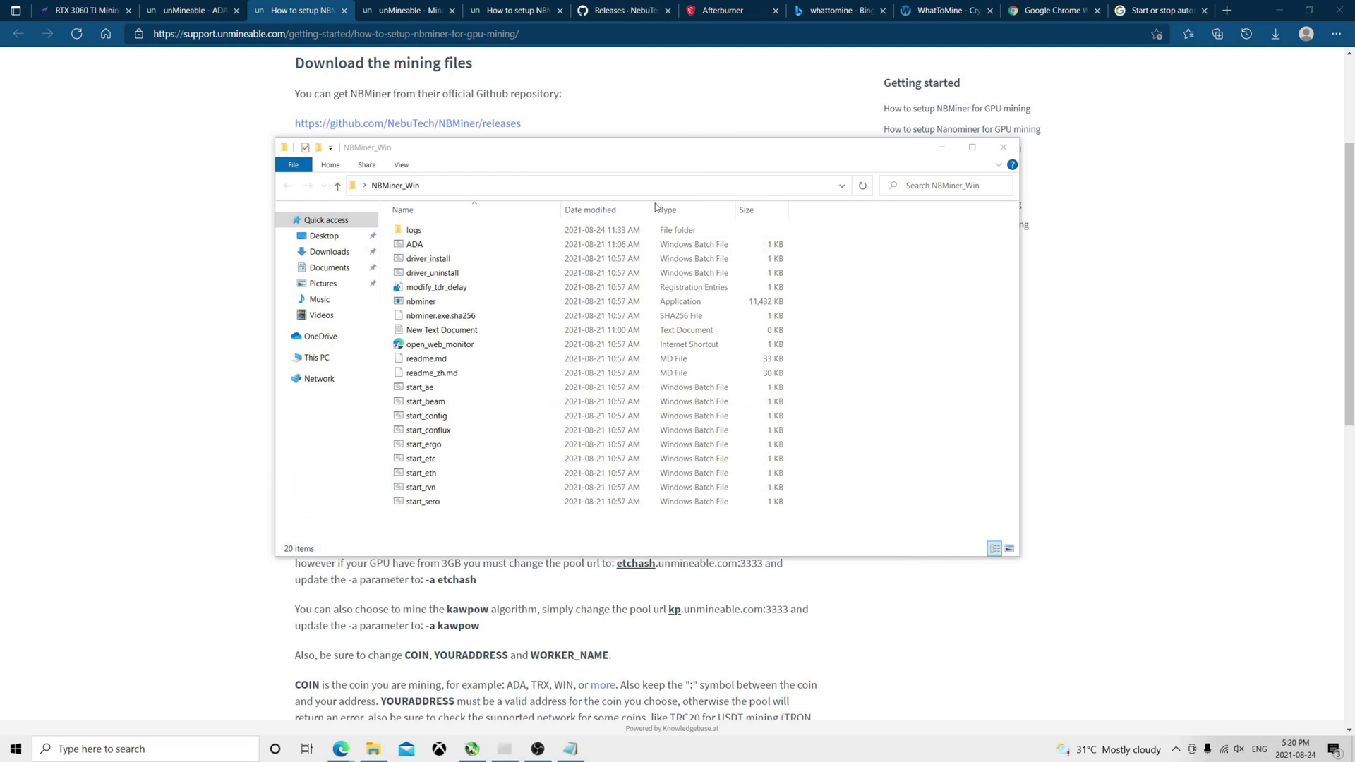
pyautogui.click(1027, 464)
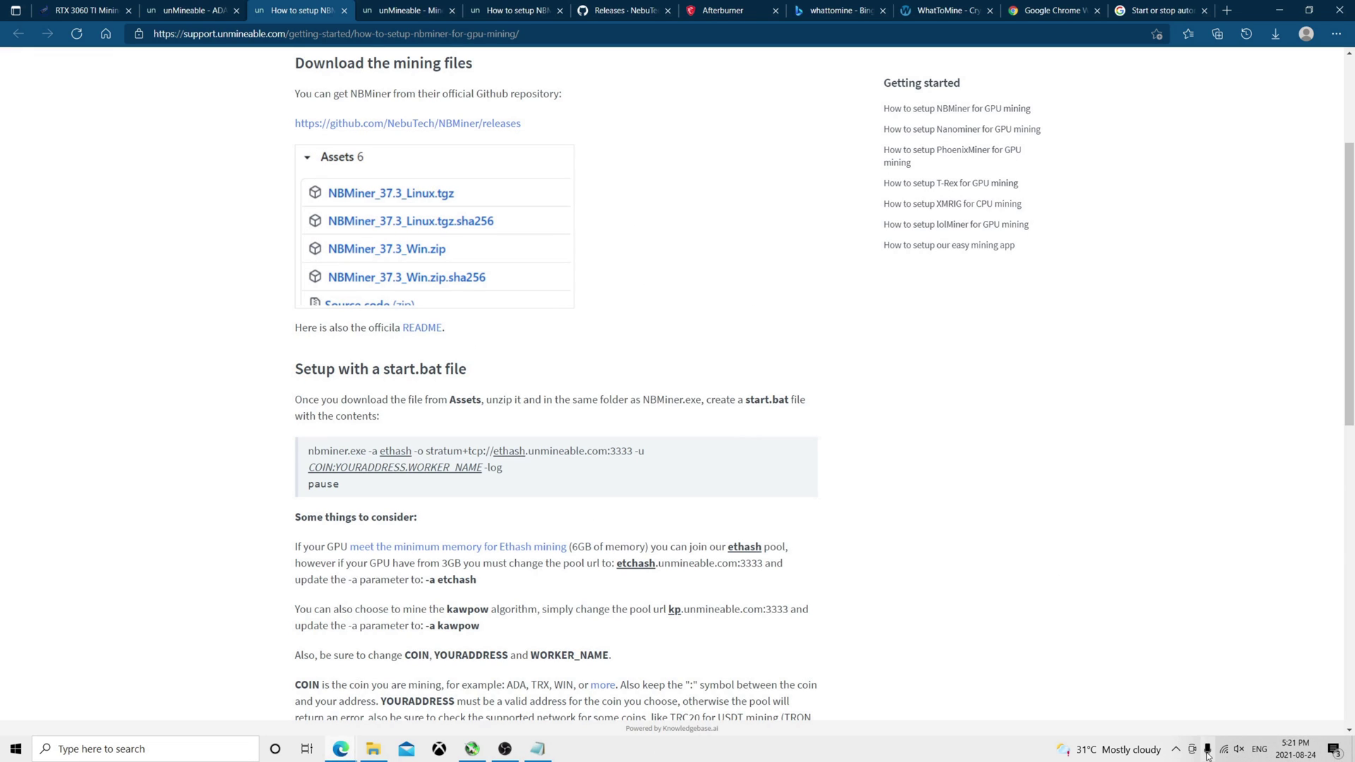
# Start mining by running the ADA batch file from the NBMiner_Win folder
pyautogui.click(1175, 748)
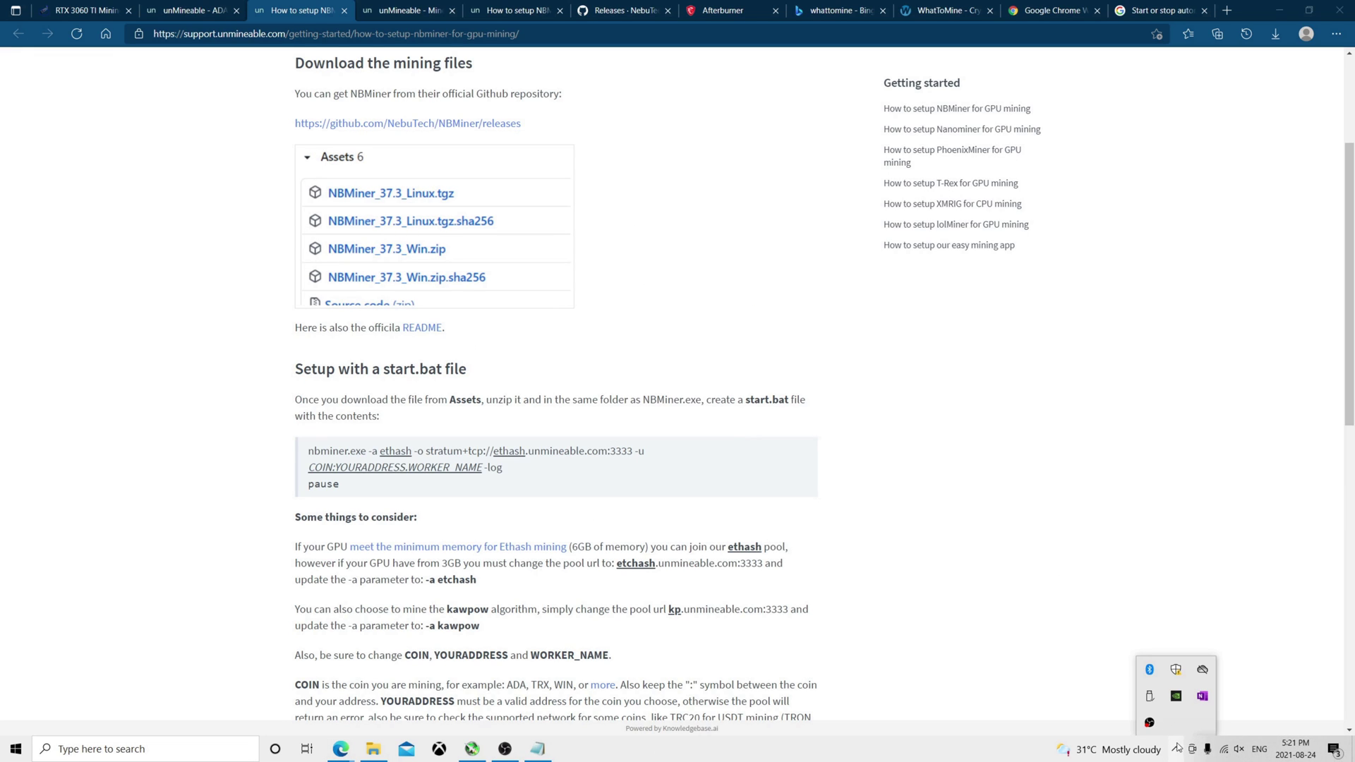
pyautogui.click(873, 388)
pyautogui.click(374, 748)
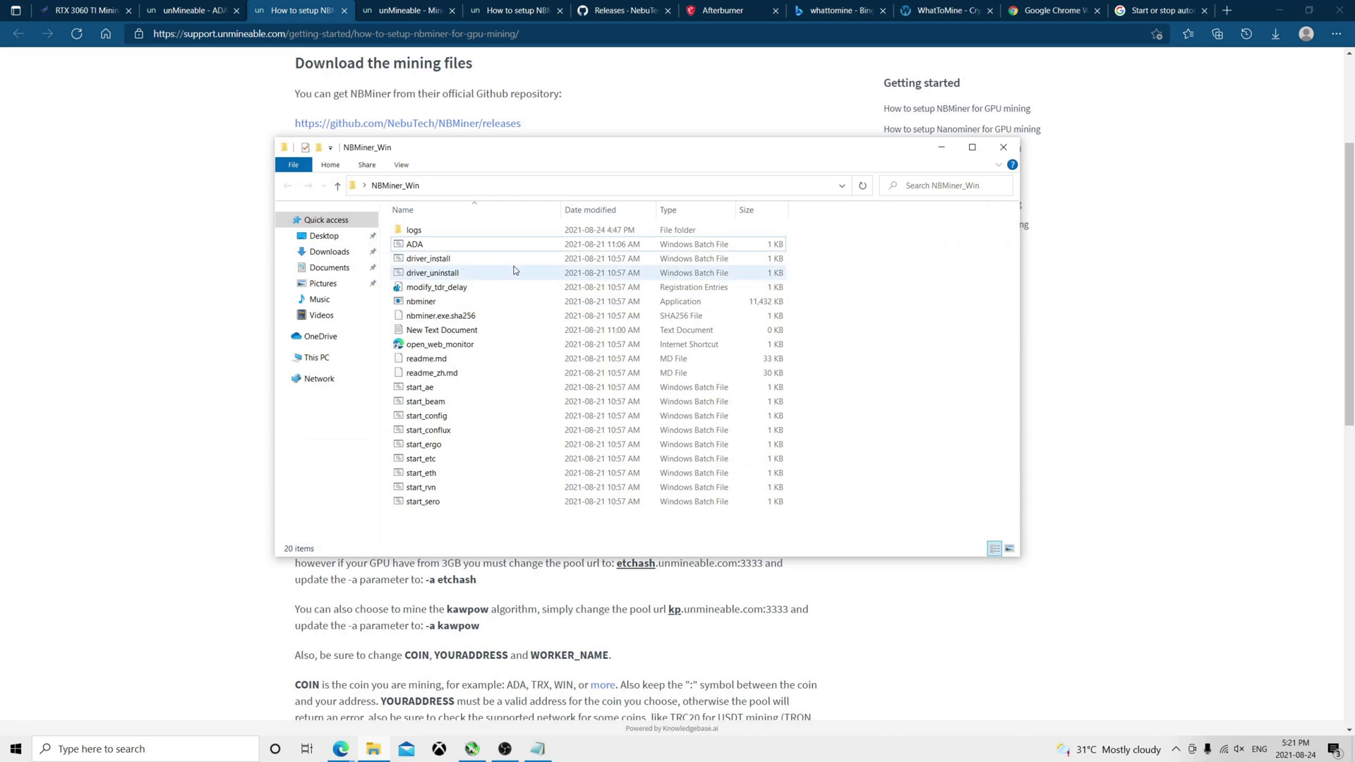
pyautogui.doubleClick(467, 244)
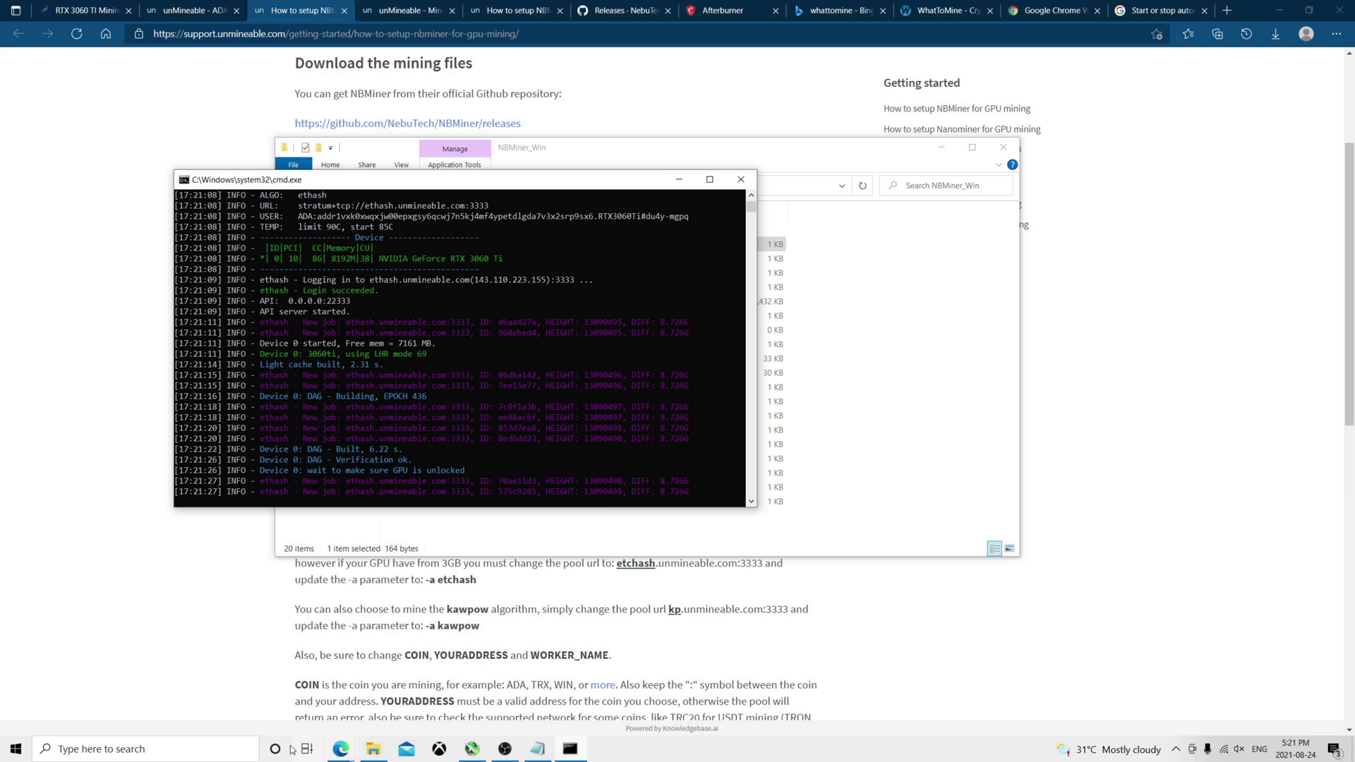
# Open MSI Afterburner, compare its clock, power and fan settings with Mining Chamber's Ethash overclocks, and minimize it
pyautogui.click(219, 747)
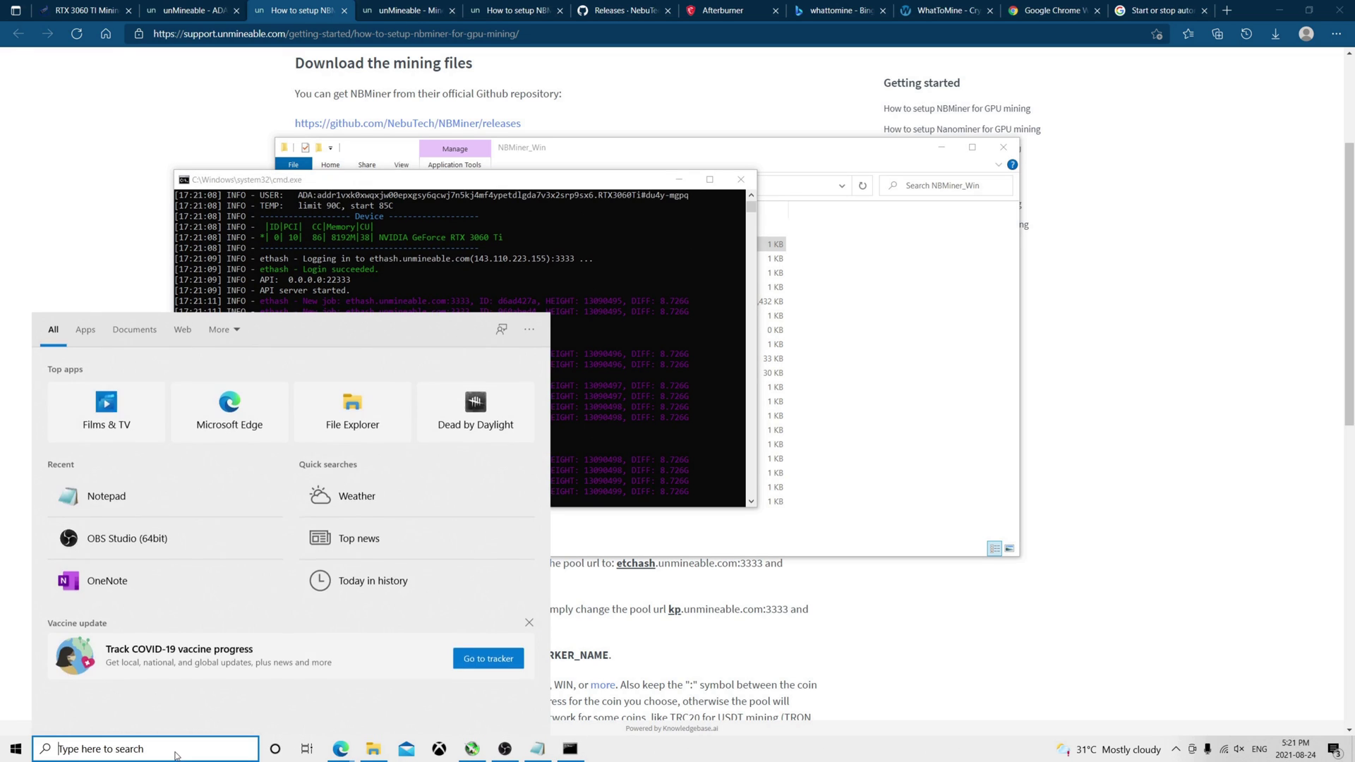
pyautogui.write('after')
pyautogui.click(232, 388)
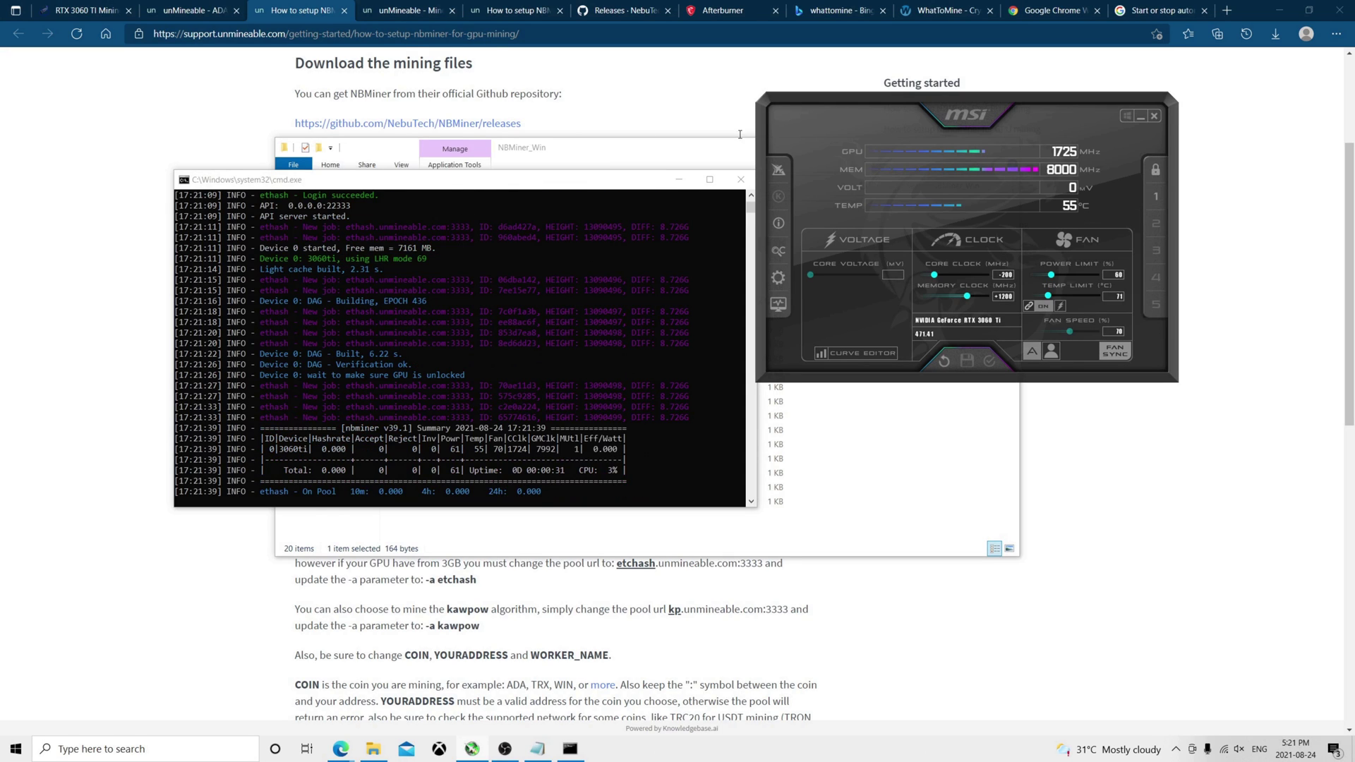
pyautogui.click(81, 10)
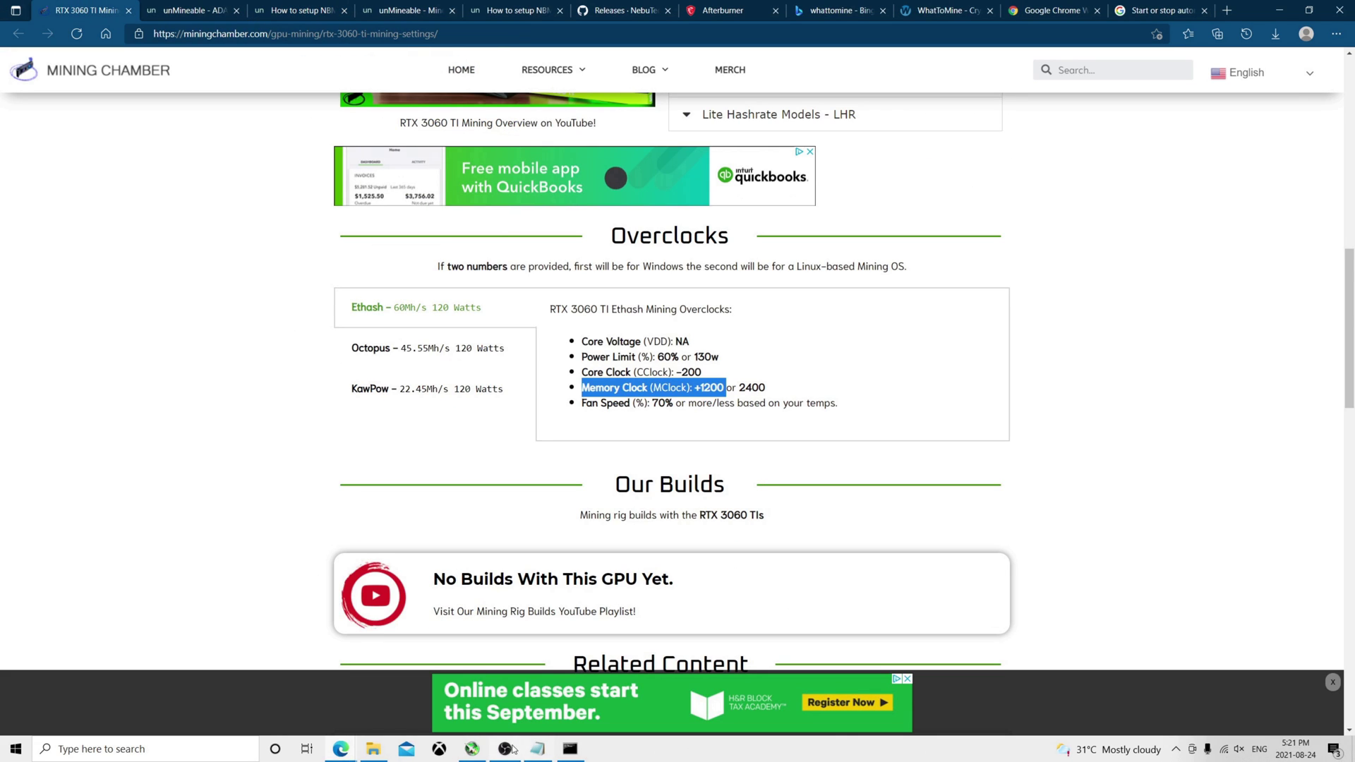
pyautogui.click(472, 748)
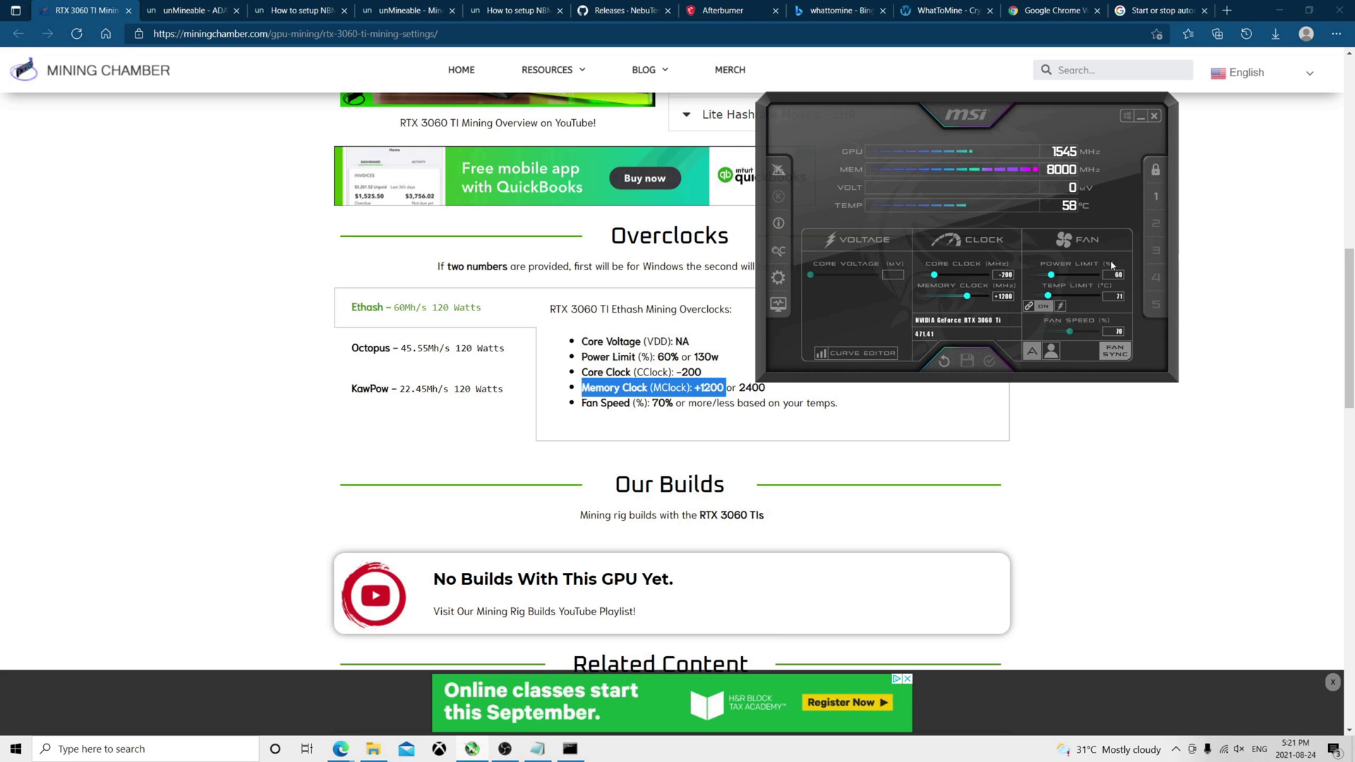
pyautogui.click(1140, 117)
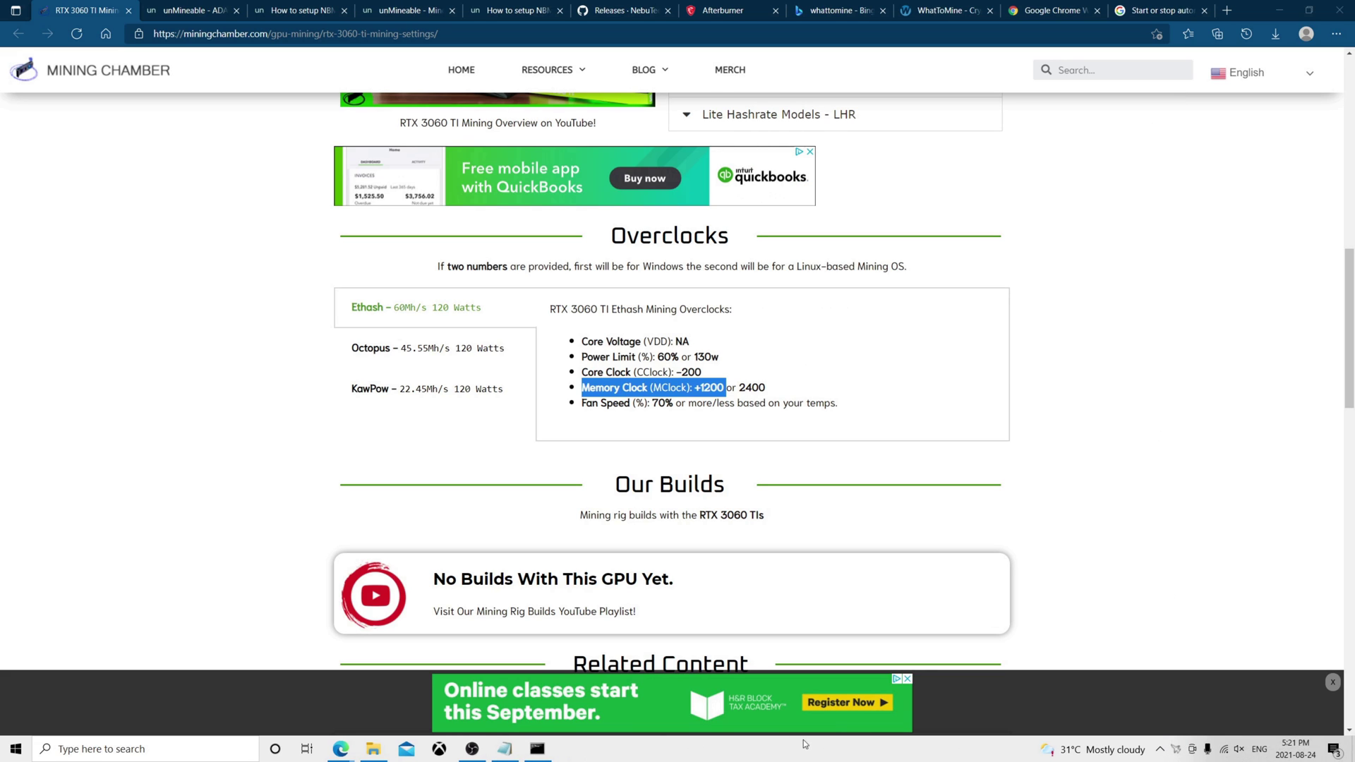
# Check the hashrate and power summaries in the running NBMiner console, and minimize the window
pyautogui.click(537, 748)
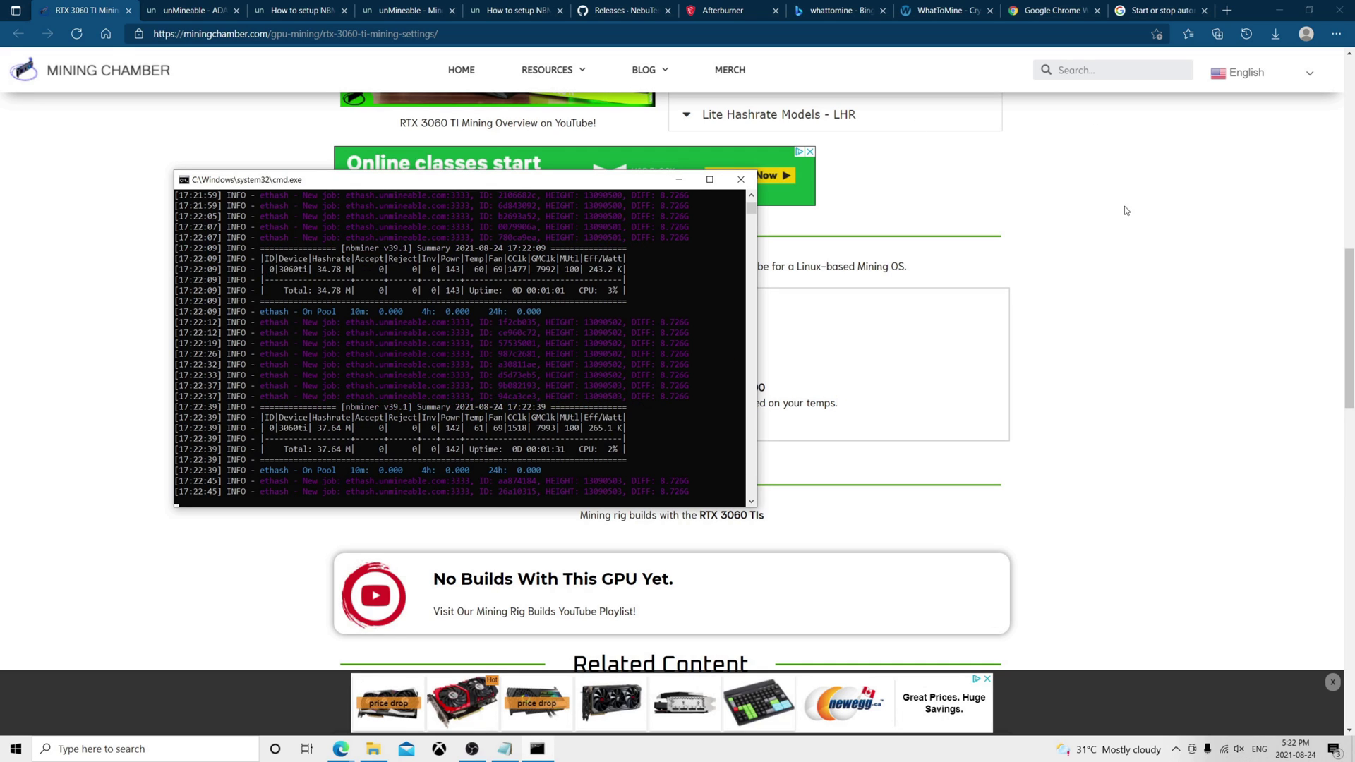
pyautogui.click(678, 179)
pyautogui.click(429, 7)
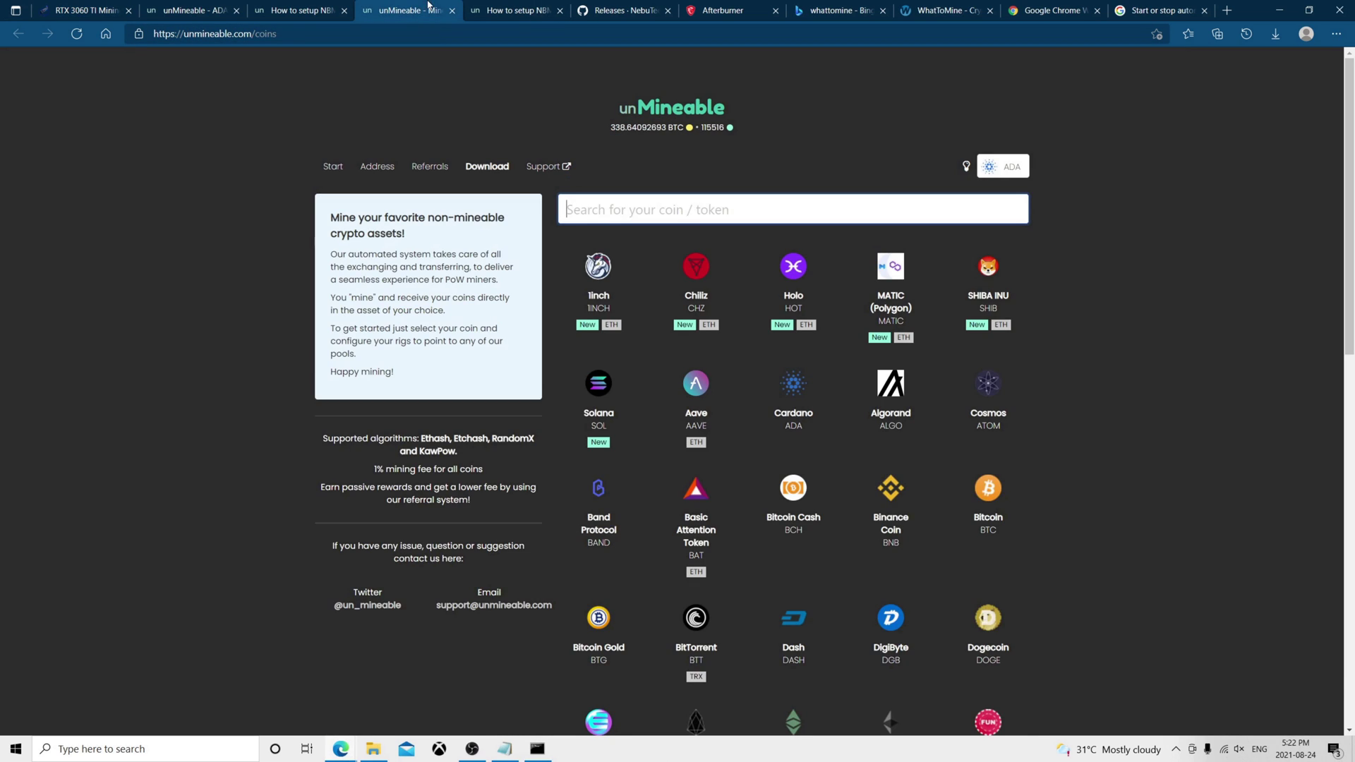
pyautogui.click(322, 7)
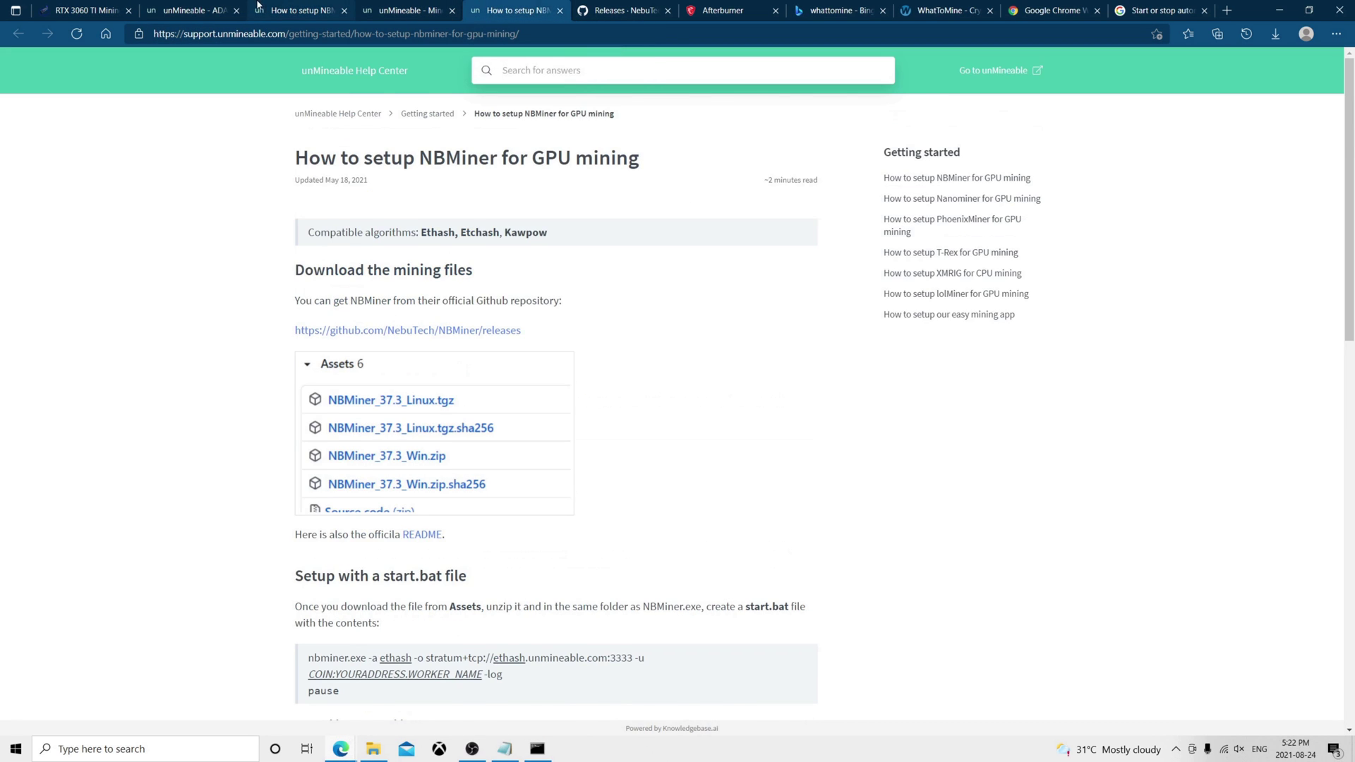
pyautogui.click(258, 6)
pyautogui.moveTo(344, 752)
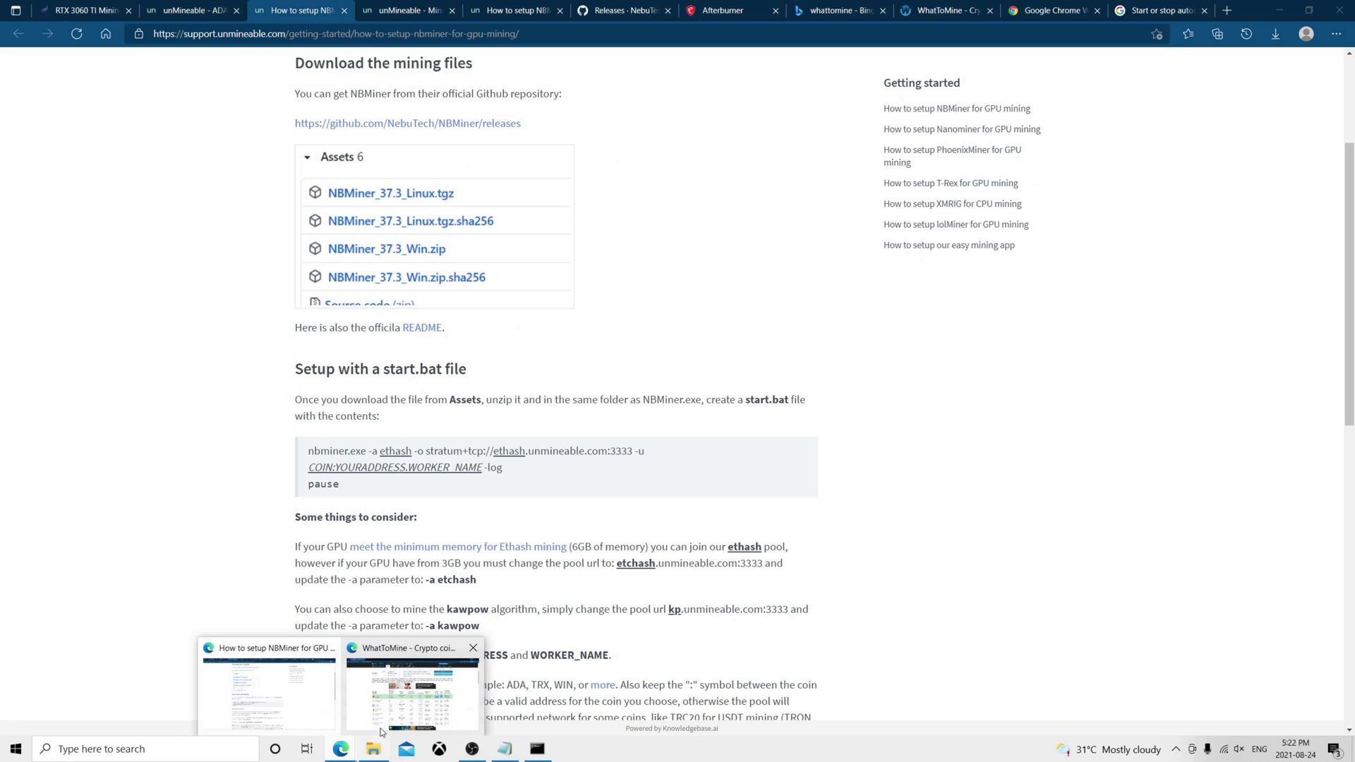
pyautogui.click(413, 708)
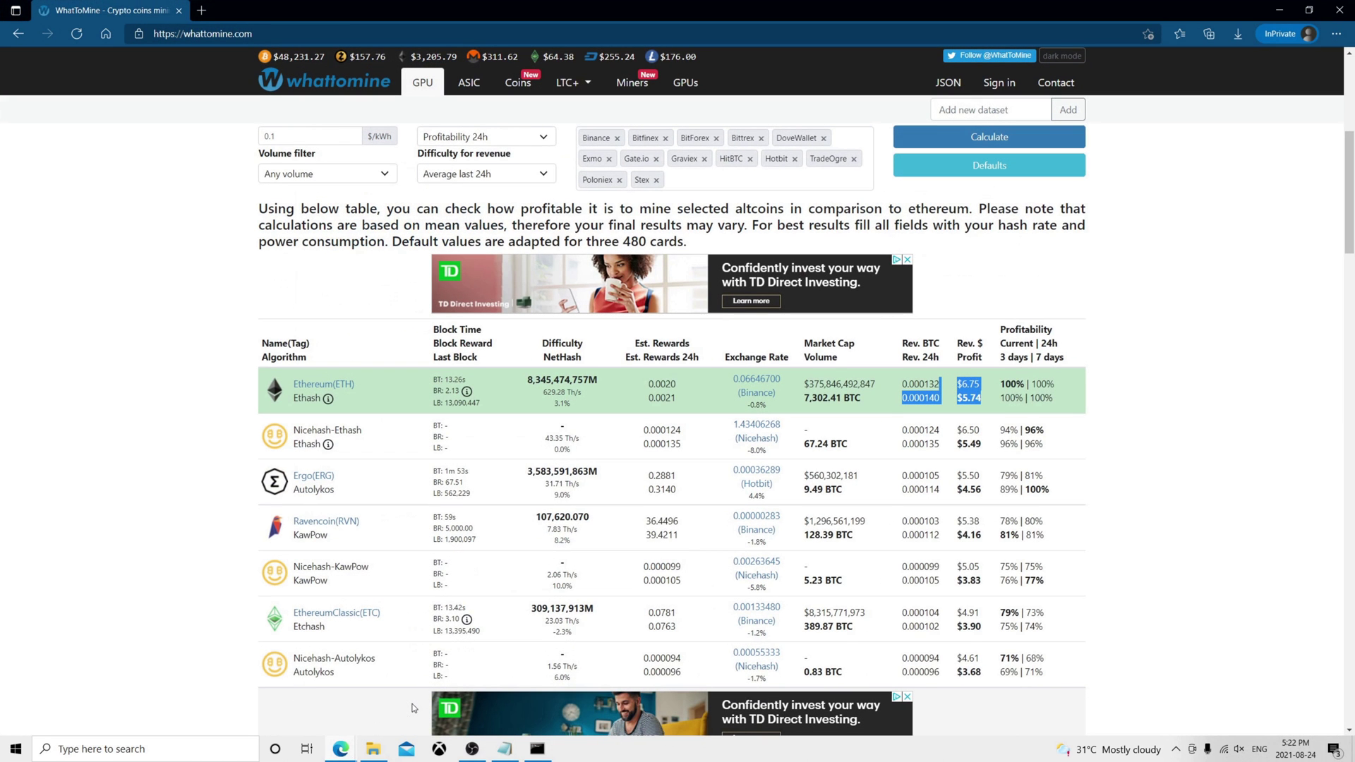
pyautogui.click(1279, 10)
pyautogui.scroll(3, 373, 295)
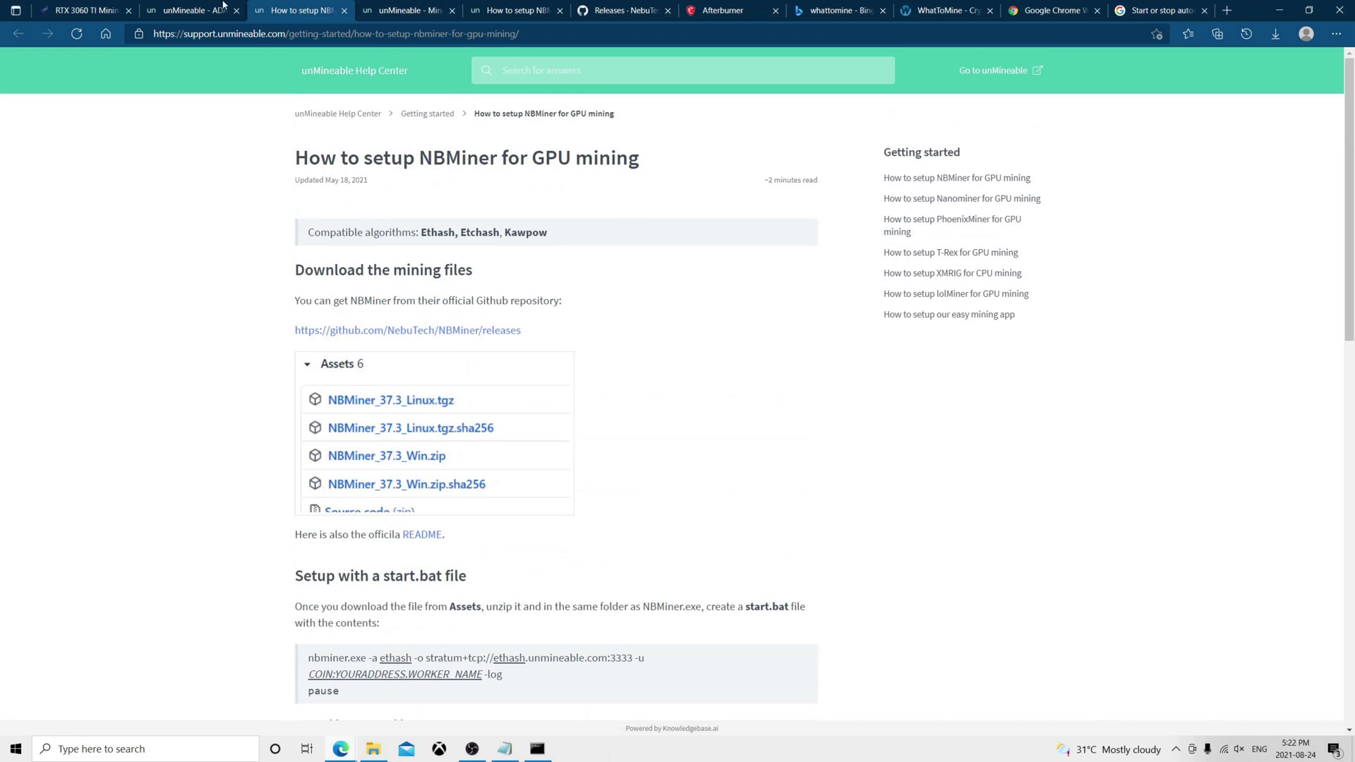
# Open the unMineable ADA address page and examine the RTX3060Ti worker's reported Ethash hashrate
pyautogui.click(188, 8)
pyautogui.click(370, 165)
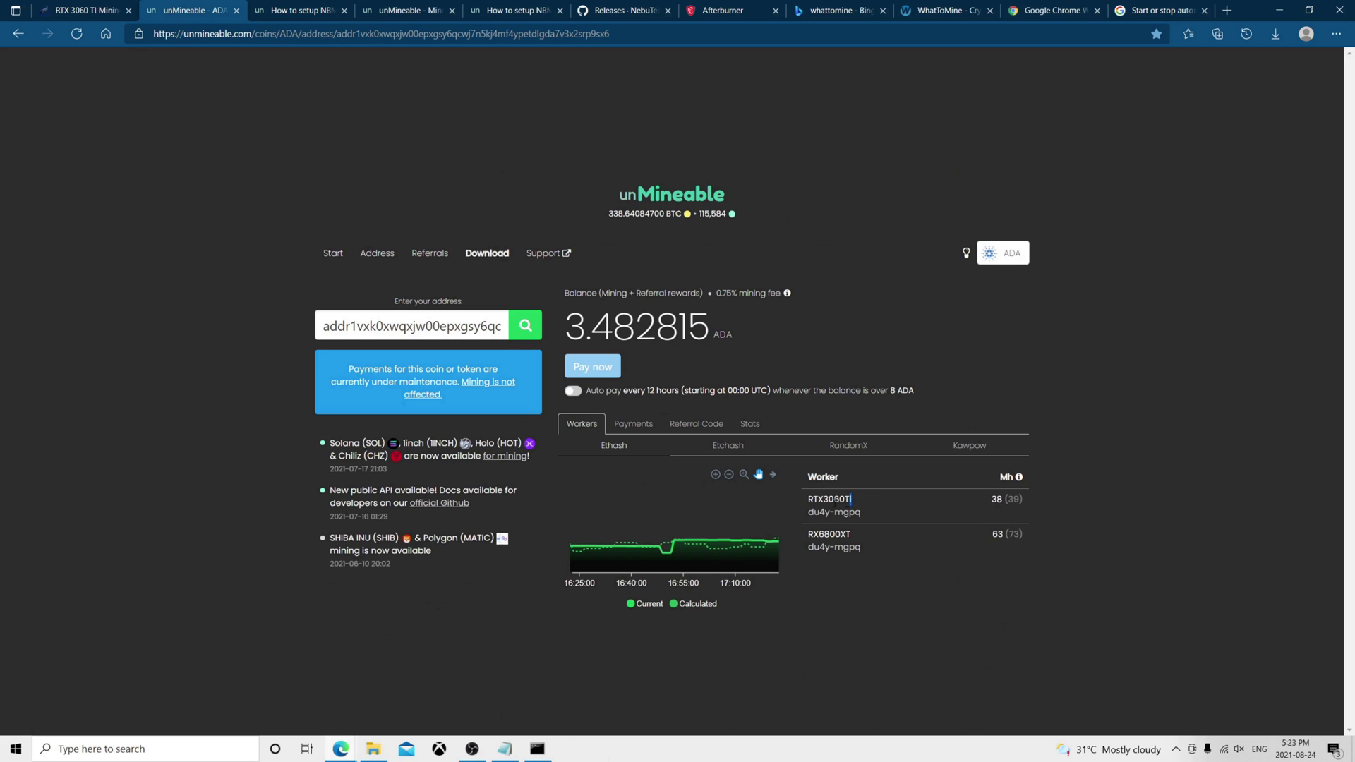
pyautogui.doubleClick(895, 497)
pyautogui.click(892, 508)
# Review the ADA address's mining stats and highlight its referral code for the reduced mining fee
pyautogui.click(748, 425)
pyautogui.scroll(-1, 746, 429)
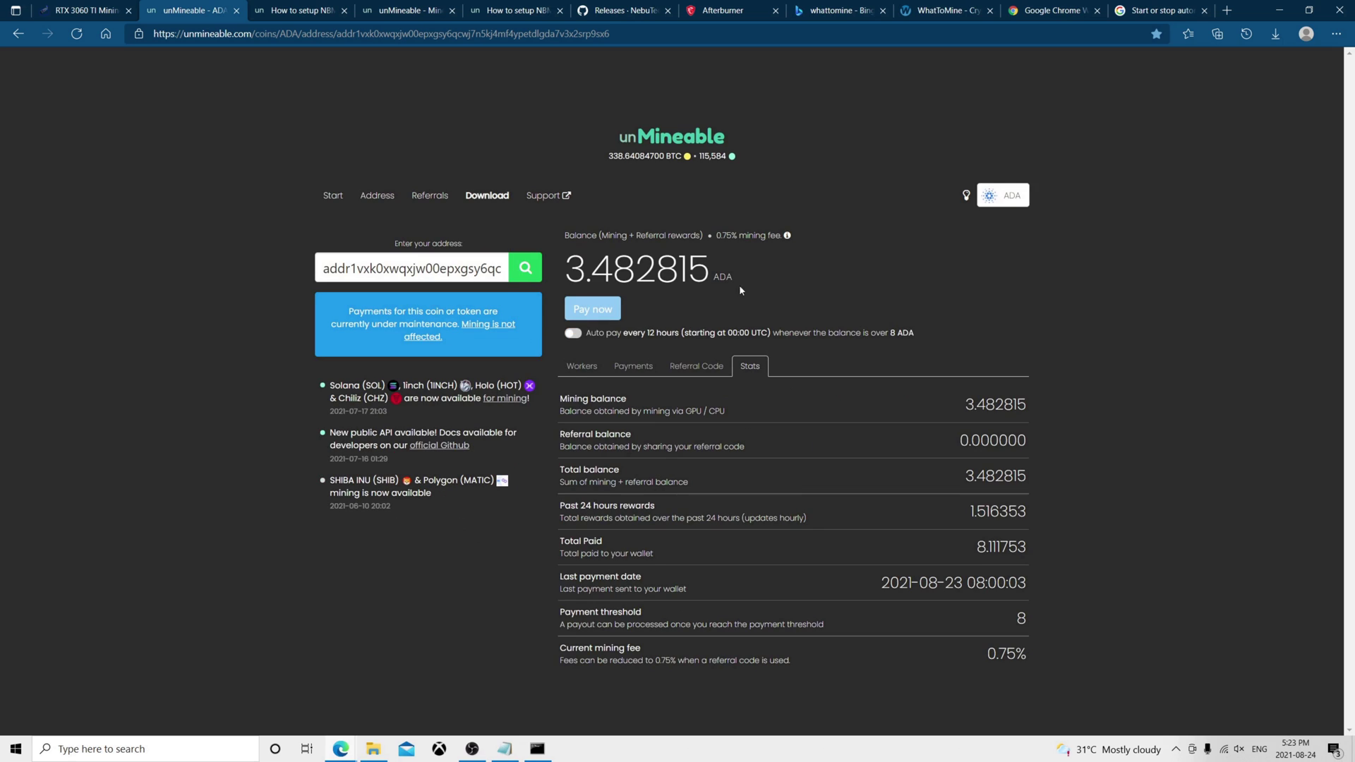
pyautogui.click(681, 366)
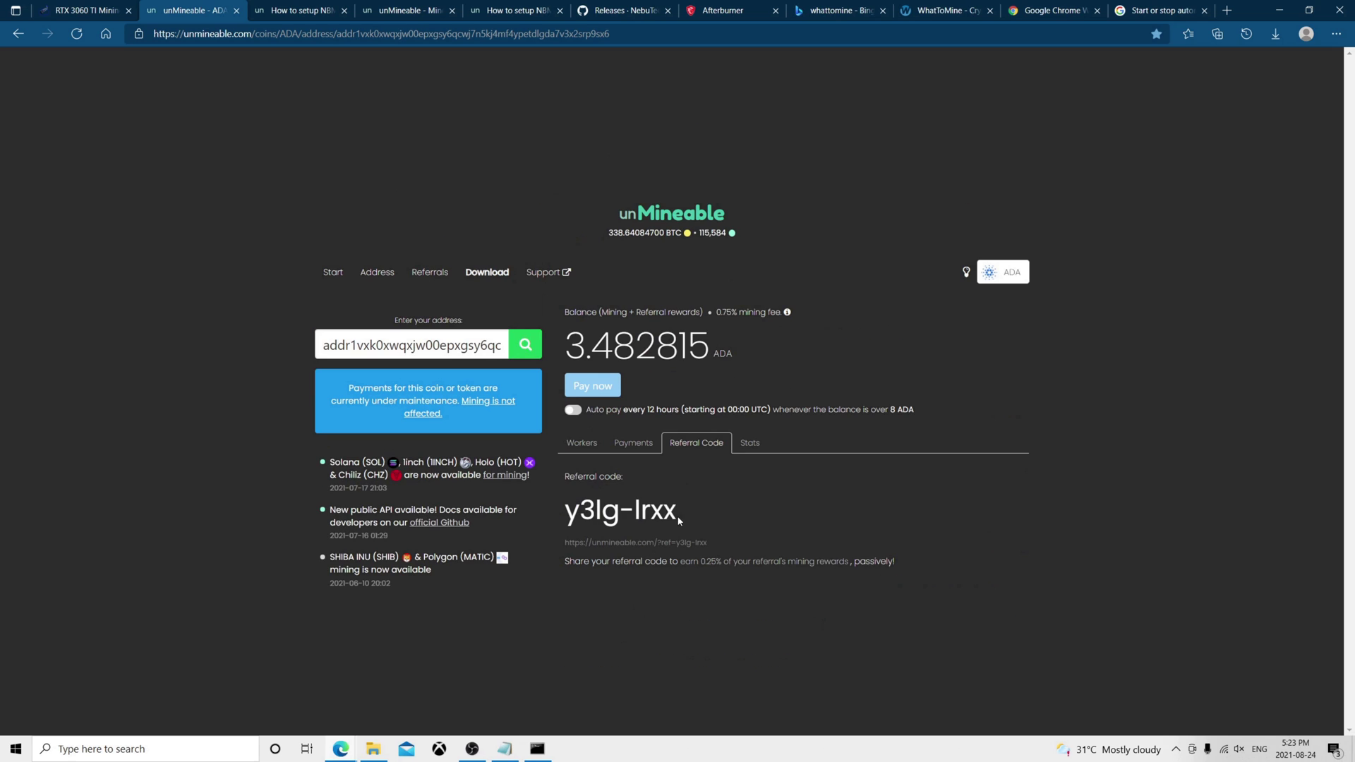
pyautogui.moveTo(684, 522); pyautogui.dragTo(563, 511)
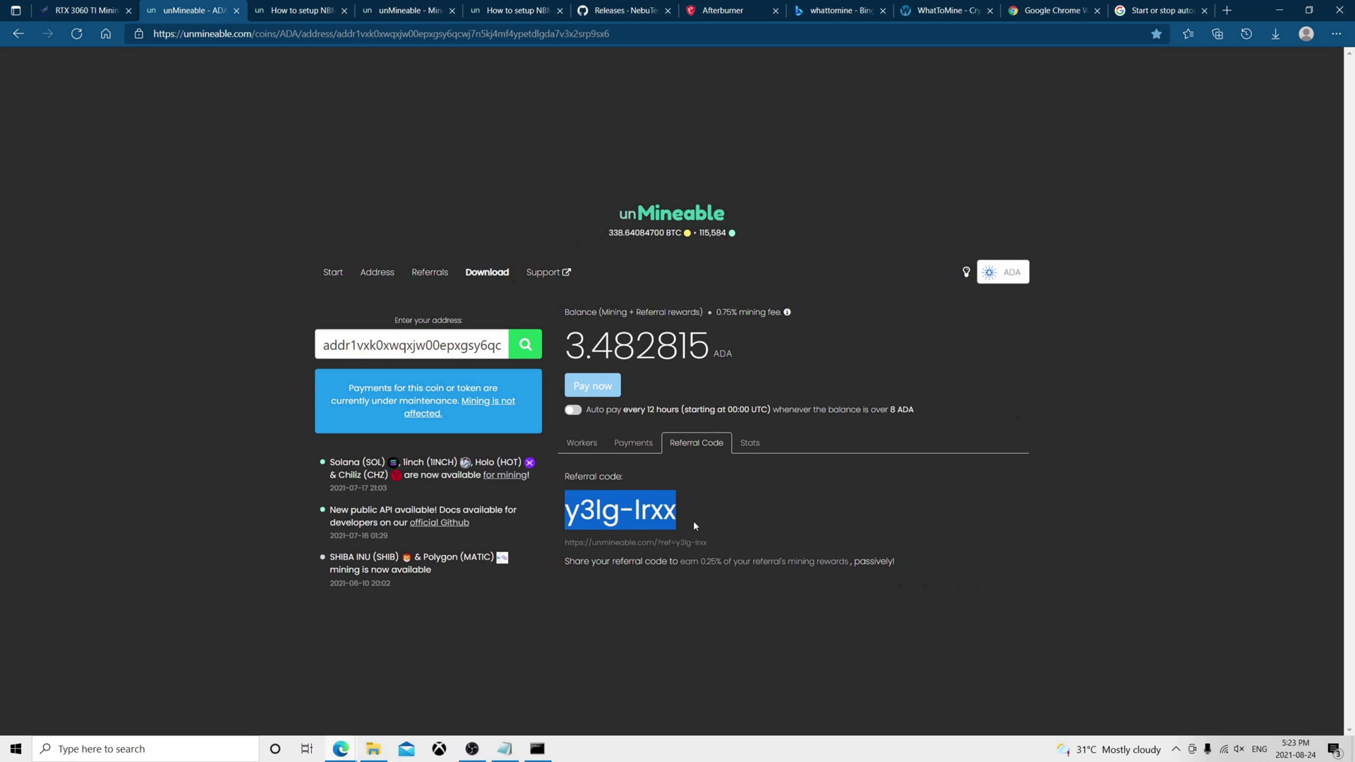
pyautogui.click(762, 527)
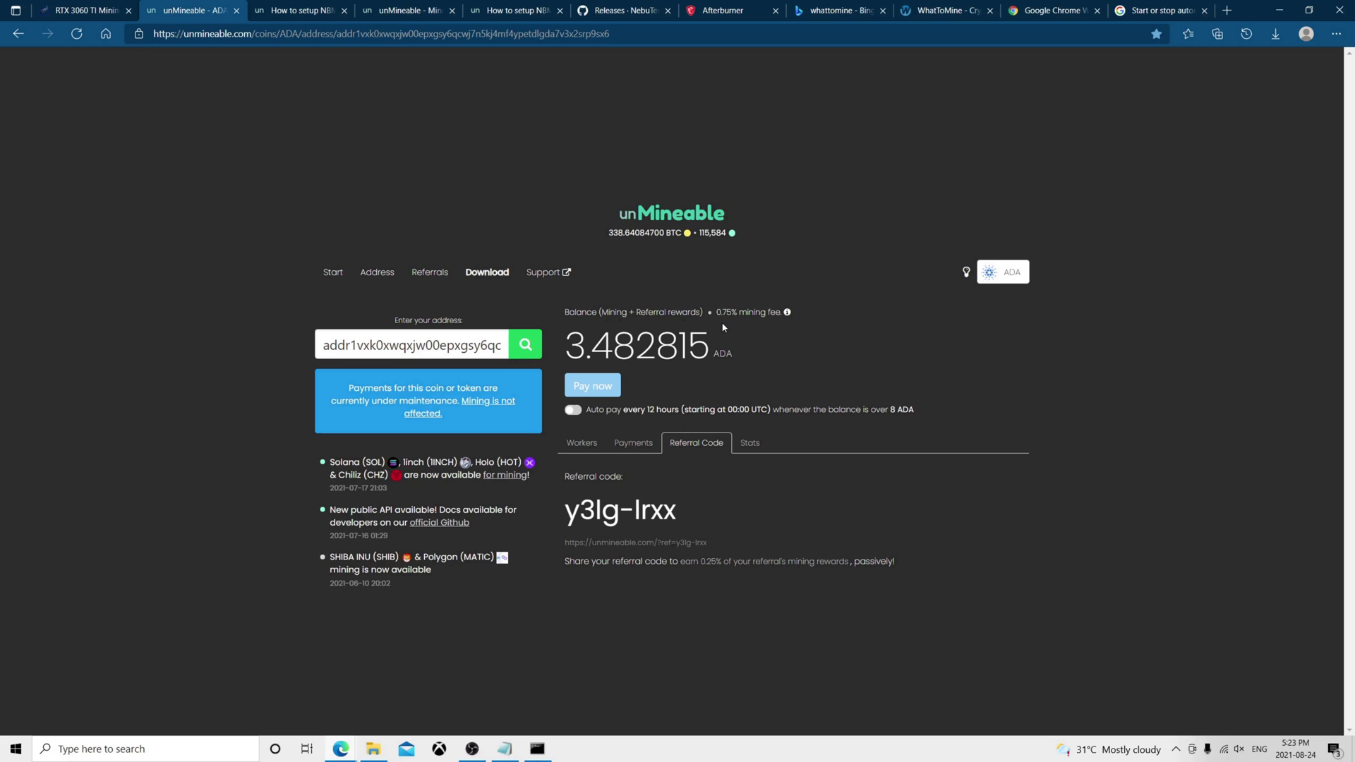
# Examine the completed ADA payment amount in the payment history, and return to the workers' Ethash hashrate chart
pyautogui.click(627, 447)
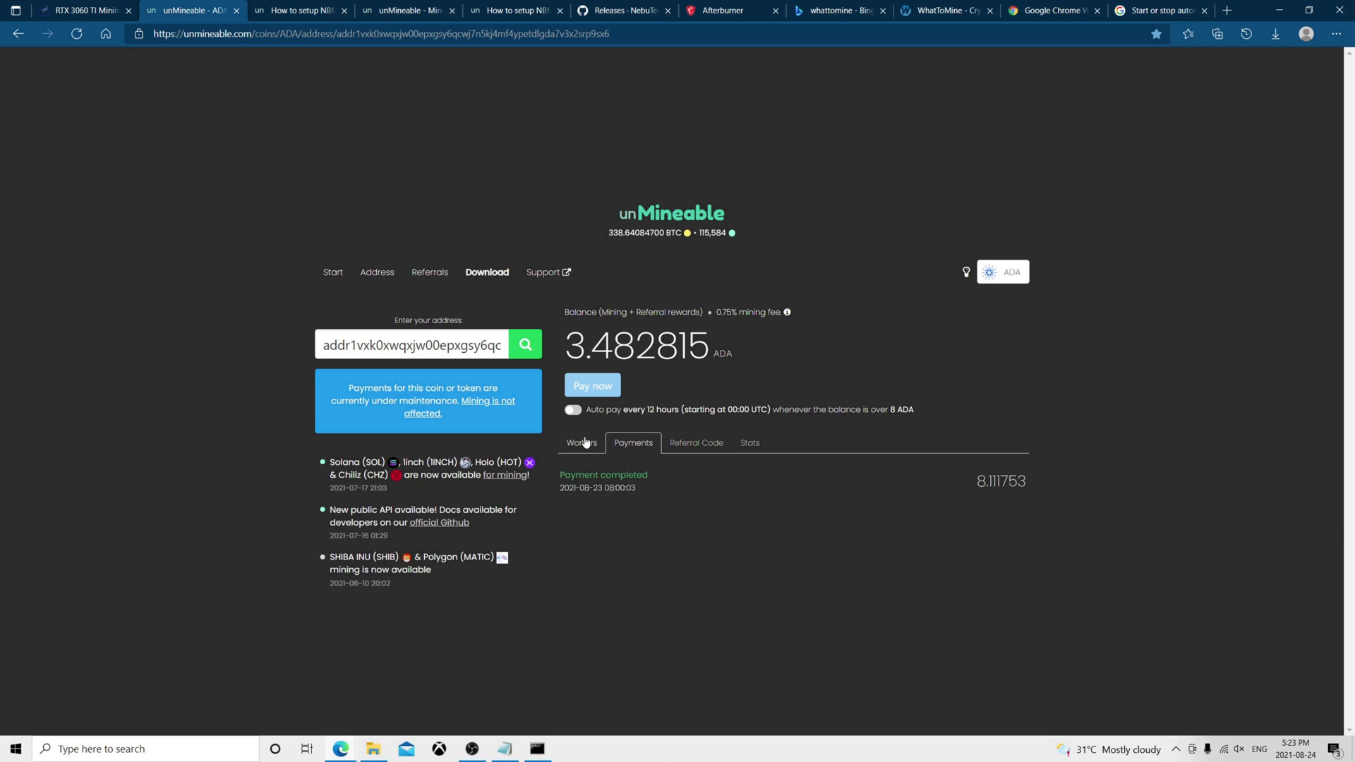
pyautogui.click(585, 442)
pyautogui.click(633, 443)
pyautogui.moveTo(1025, 486); pyautogui.dragTo(960, 483)
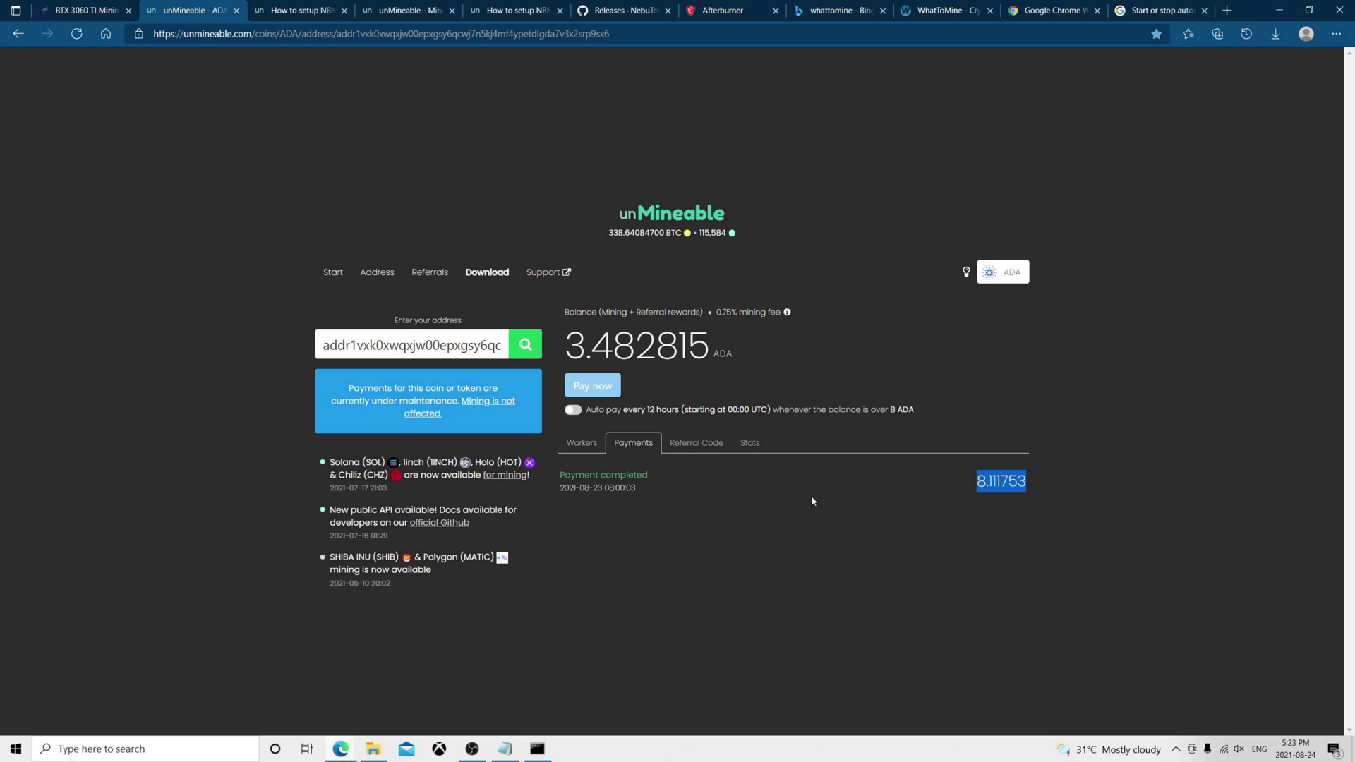
pyautogui.click(581, 443)
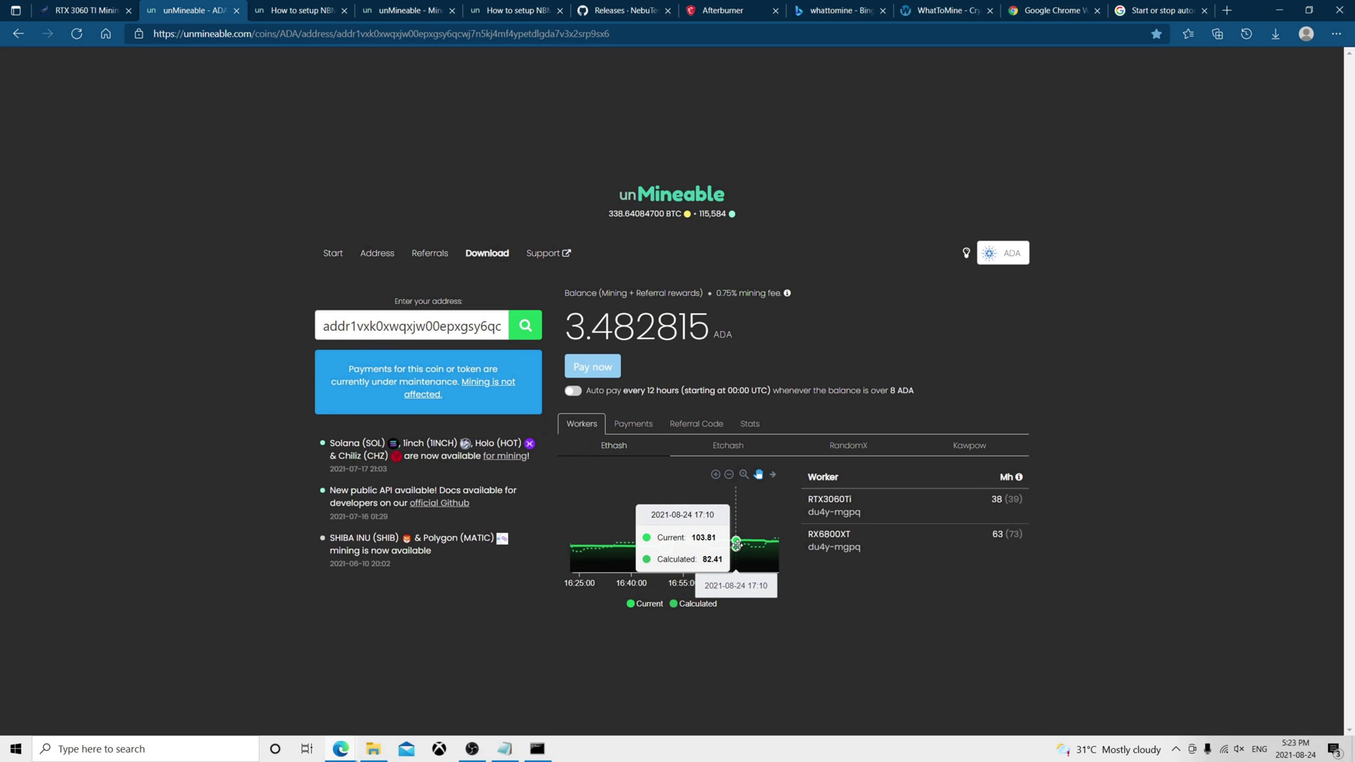